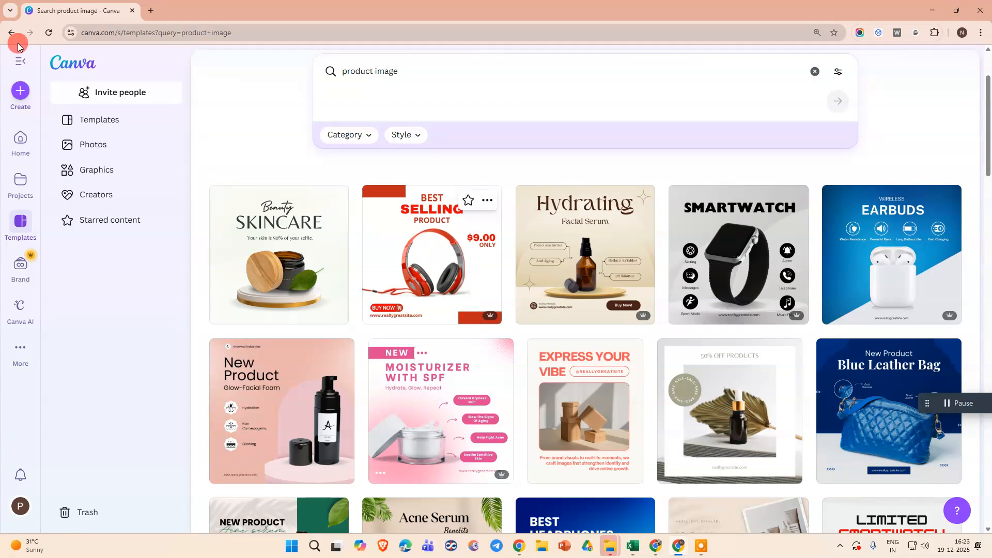
# Search the Canva templates for "line chart".
pyautogui.click(67, 68)
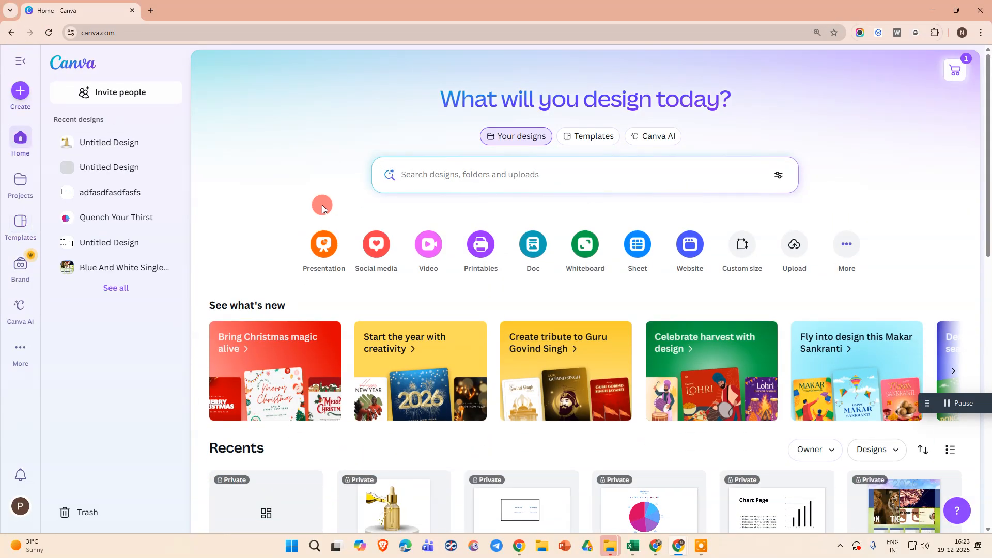
pyautogui.click(601, 145)
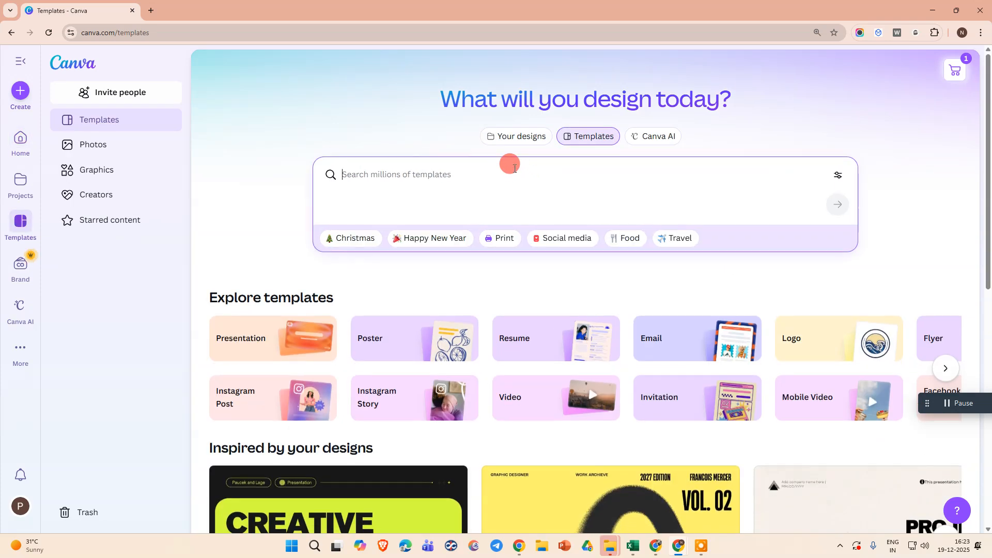
pyautogui.click(515, 168)
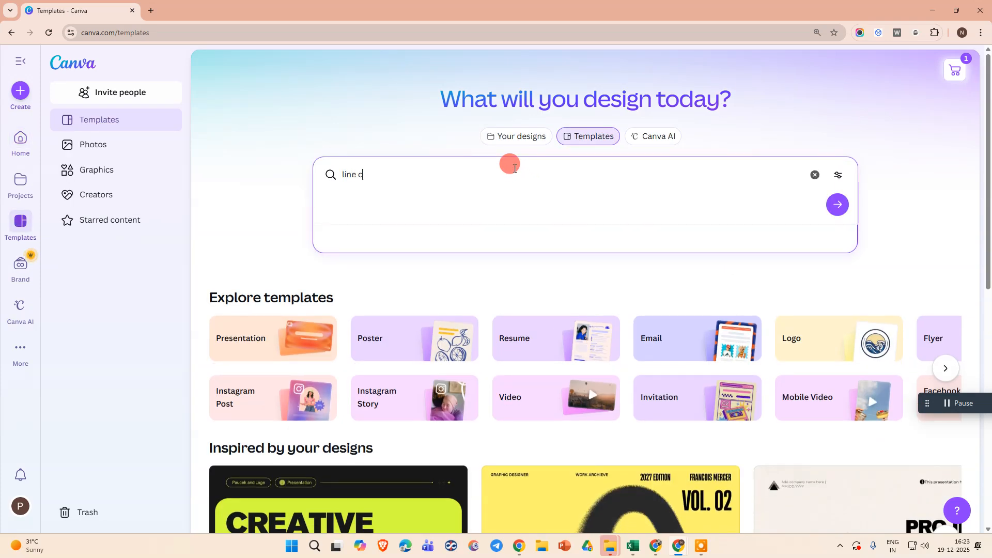
pyautogui.write('line ca')
pyautogui.press('BackSpace')
pyautogui.write('har')
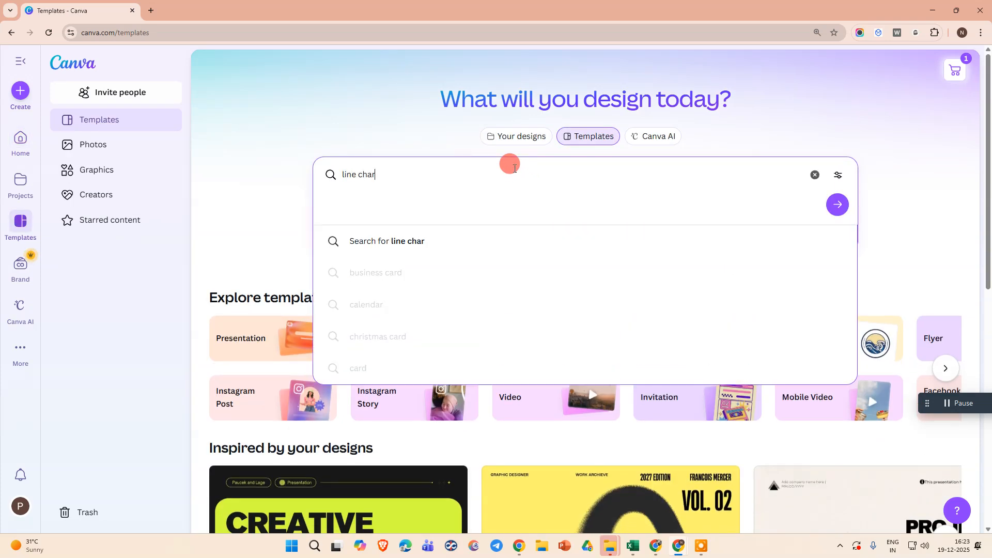
pyautogui.write('t')
pyautogui.press('Return')
# Browse the line chart templates and open the Monthly Product Sales template as a new design.
pyautogui.scroll(-5, 546, 275)
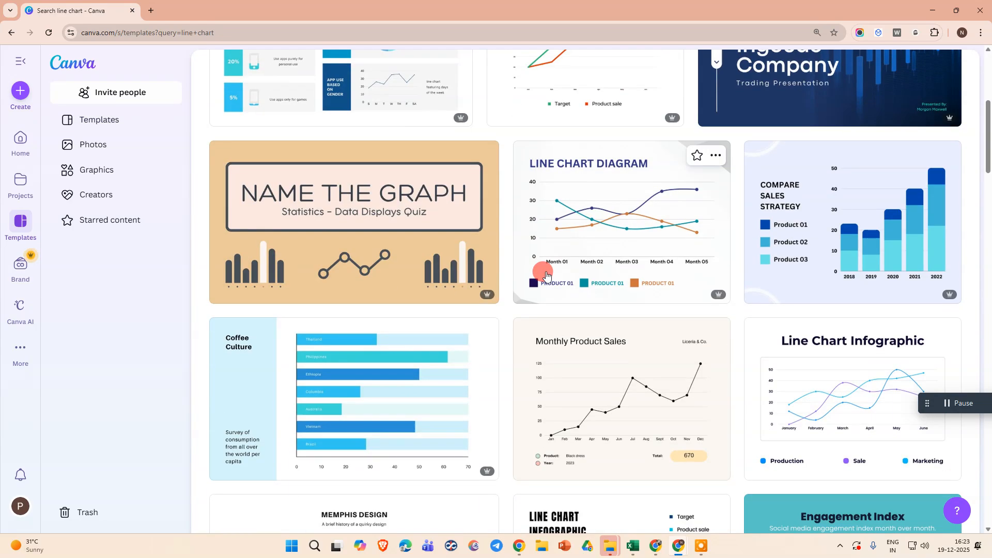
pyautogui.scroll(5, 590, 244)
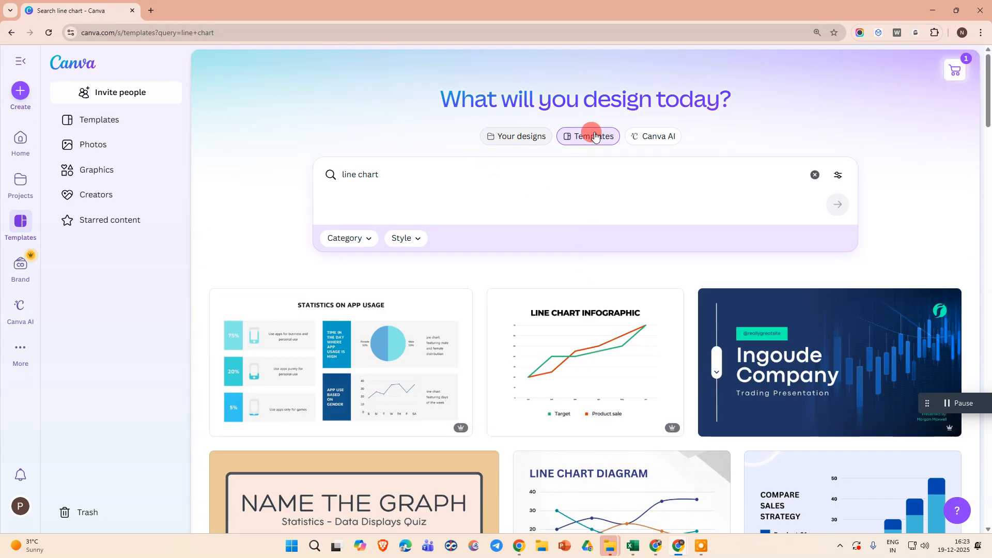
pyautogui.scroll(-10, 700, 308)
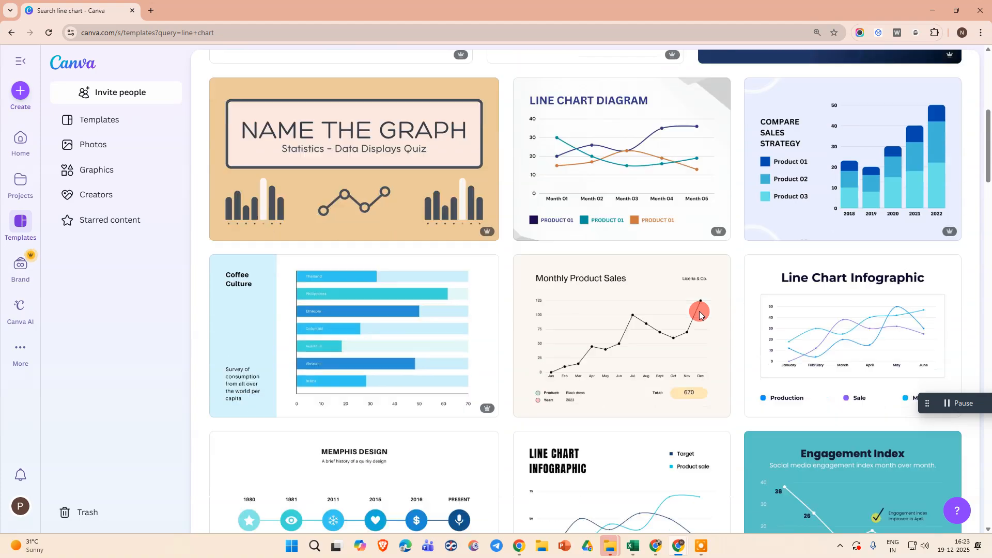
pyautogui.scroll(5, 615, 316)
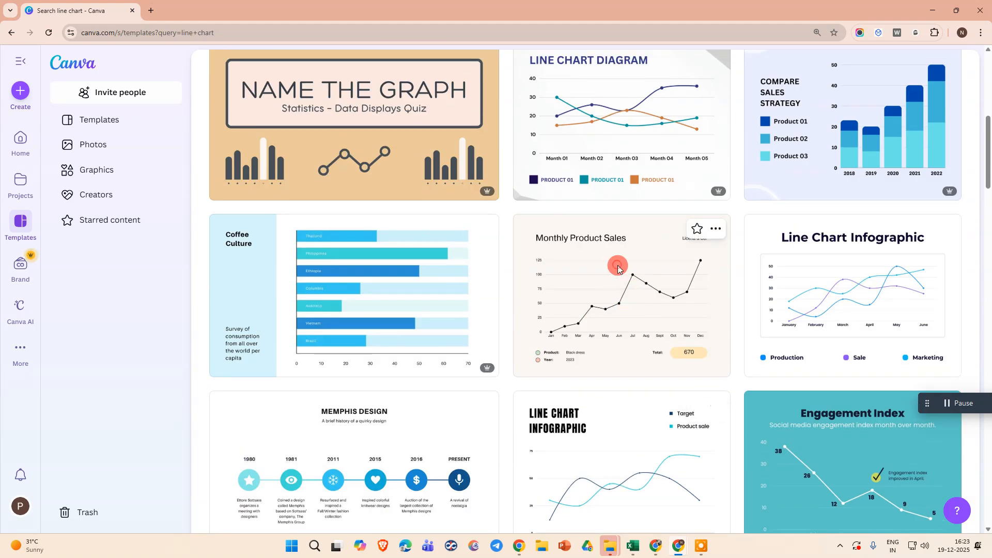
pyautogui.click(618, 265)
pyautogui.click(708, 184)
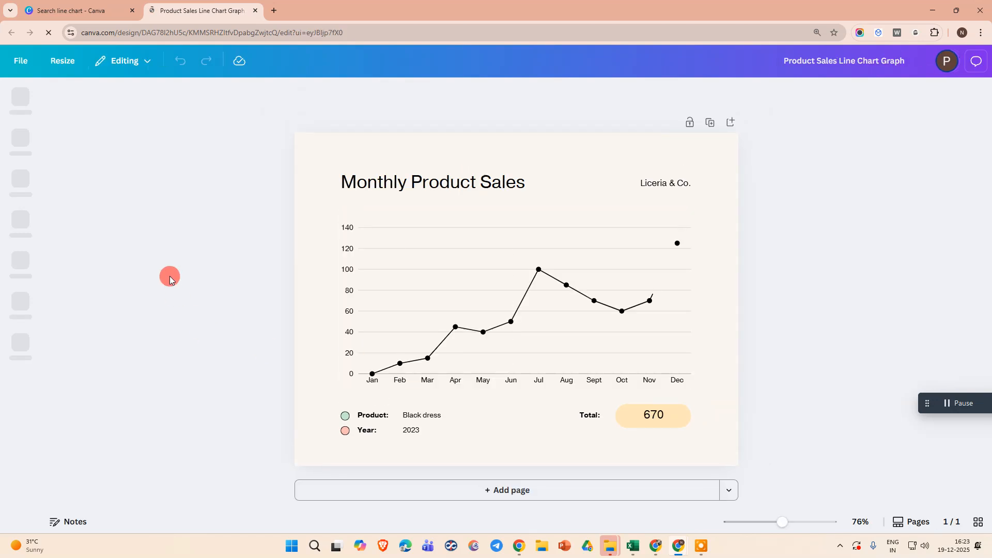
# Examine the data table of the Monthly Product Sales line chart and close that design.
pyautogui.click(515, 259)
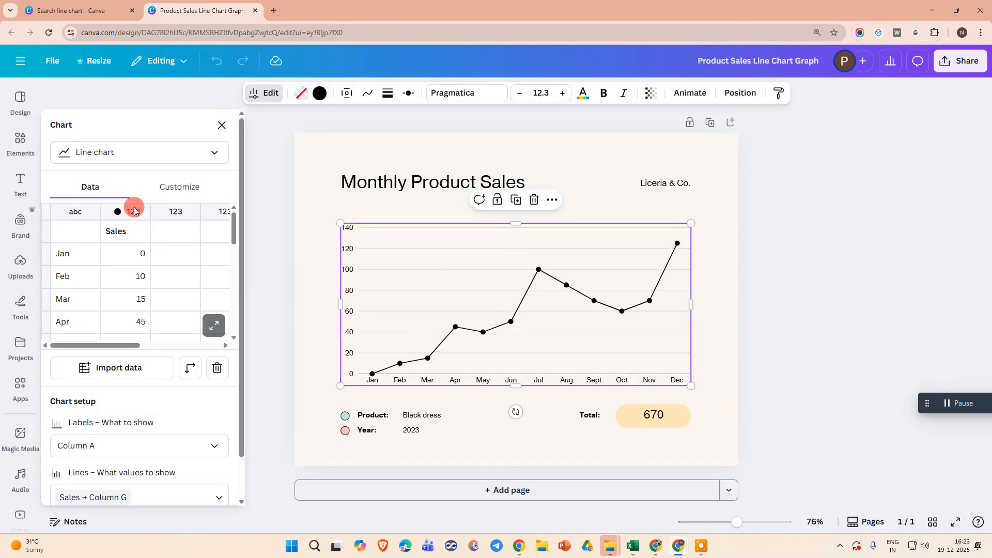
pyautogui.click(222, 127)
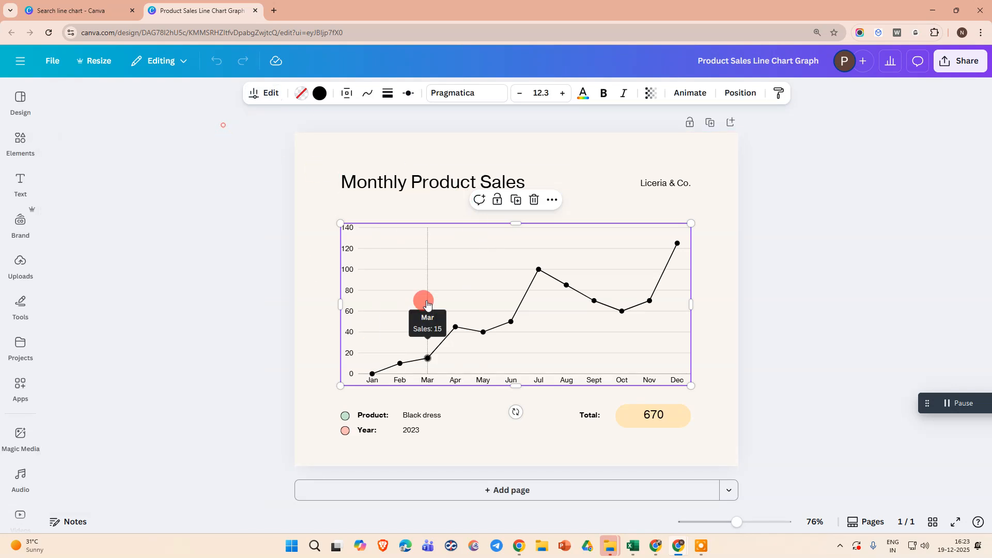
pyautogui.click(264, 94)
pyautogui.scroll(-5, 144, 256)
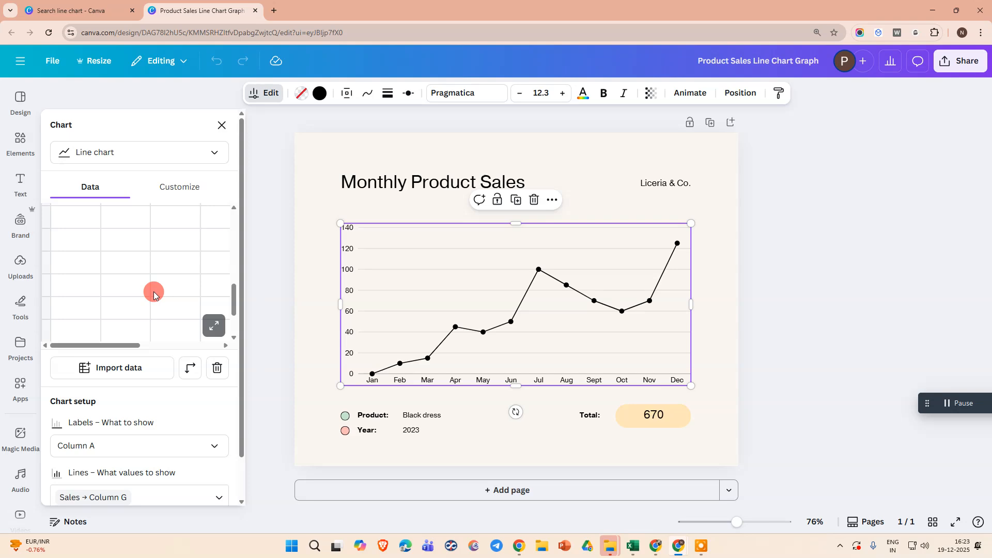
pyautogui.scroll(8, 153, 292)
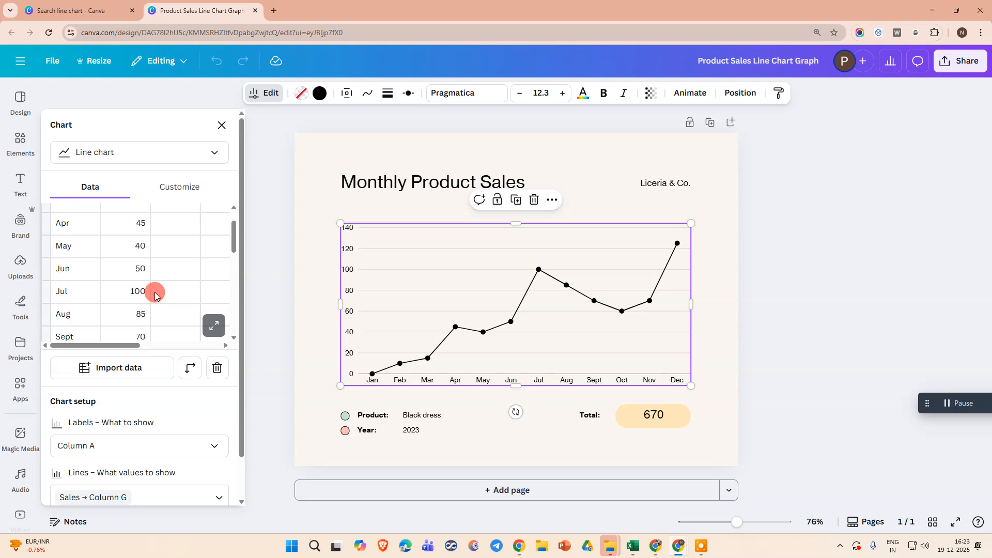
pyautogui.click(253, 10)
pyautogui.click(897, 64)
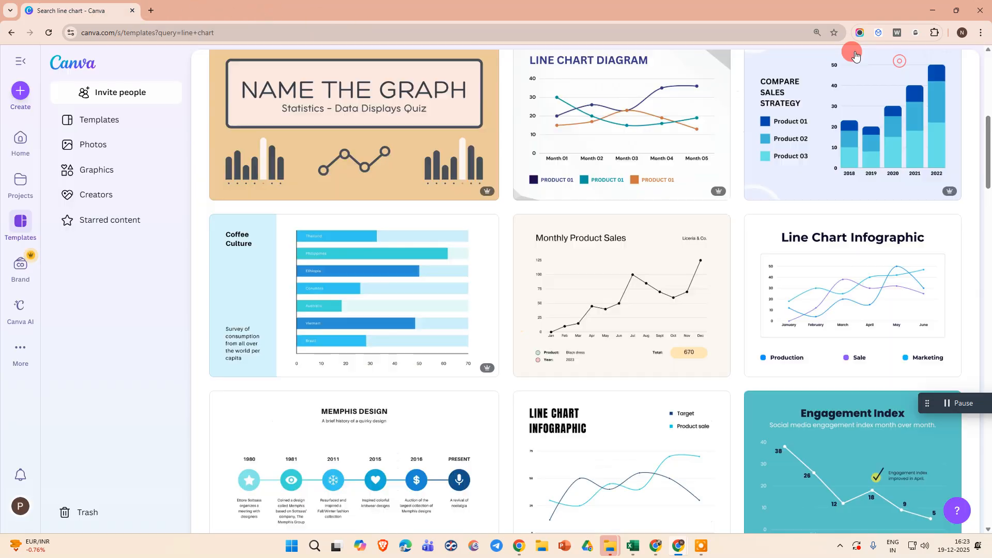
# Create a new blank Presentation (16:9) design.
pyautogui.scroll(8, 453, 240)
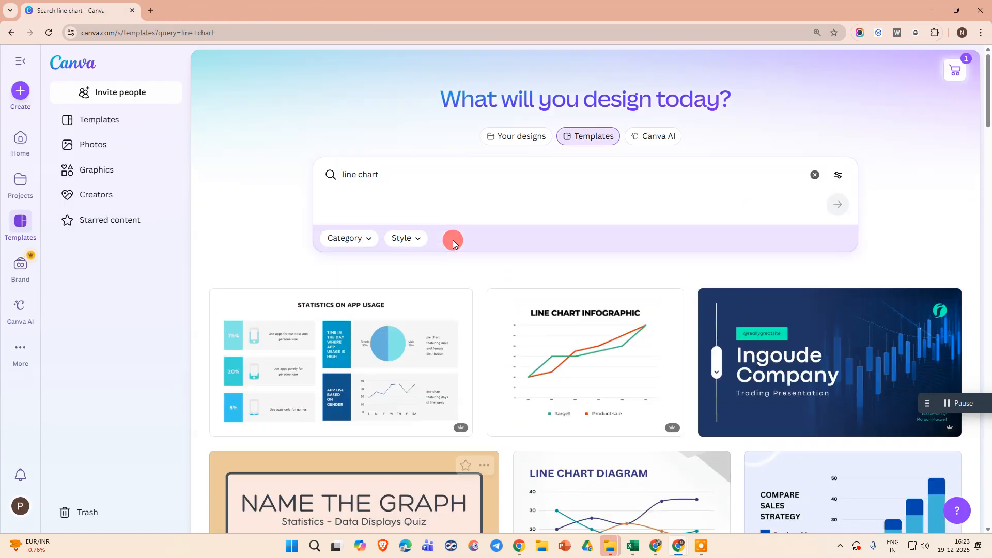
pyautogui.click(339, 168)
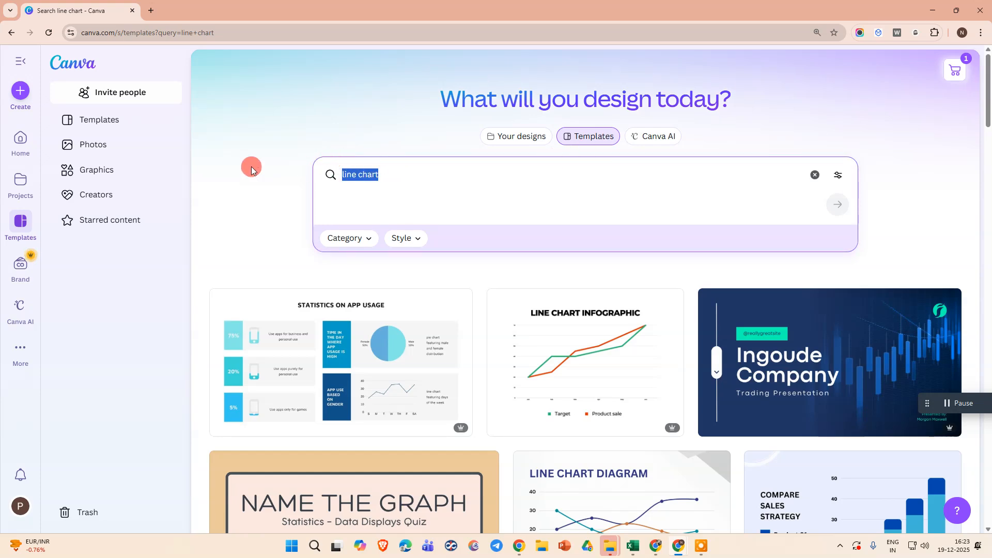
pyautogui.click(20, 91)
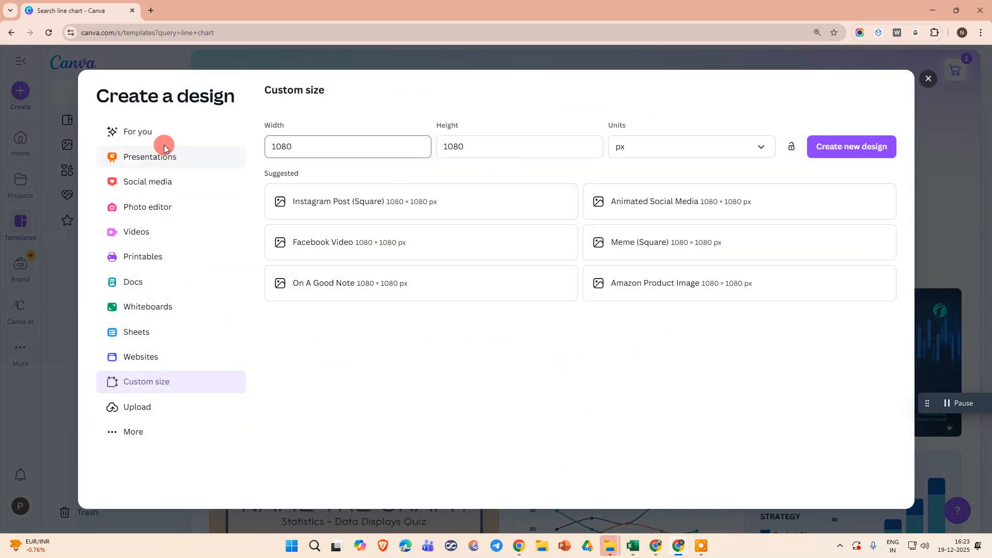
pyautogui.click(165, 149)
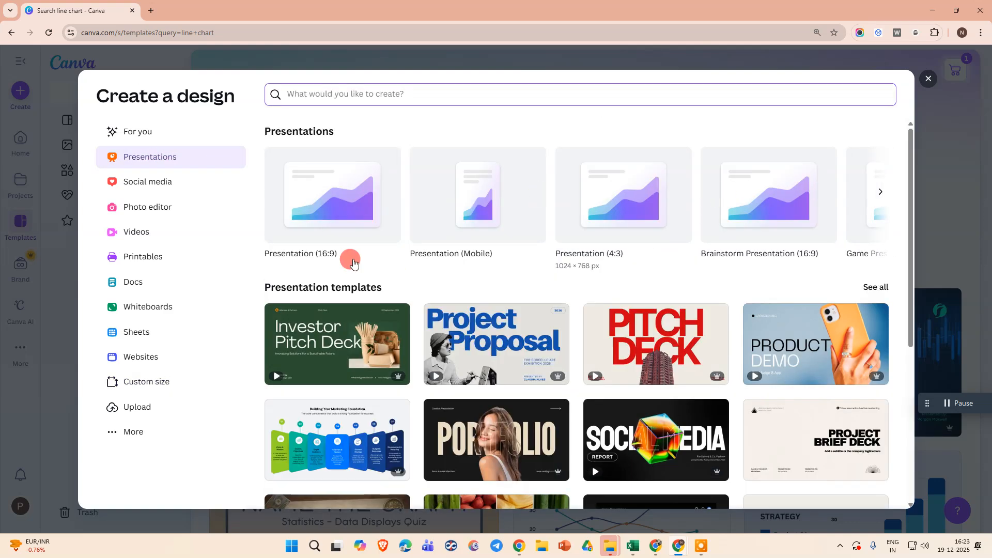
pyautogui.click(360, 207)
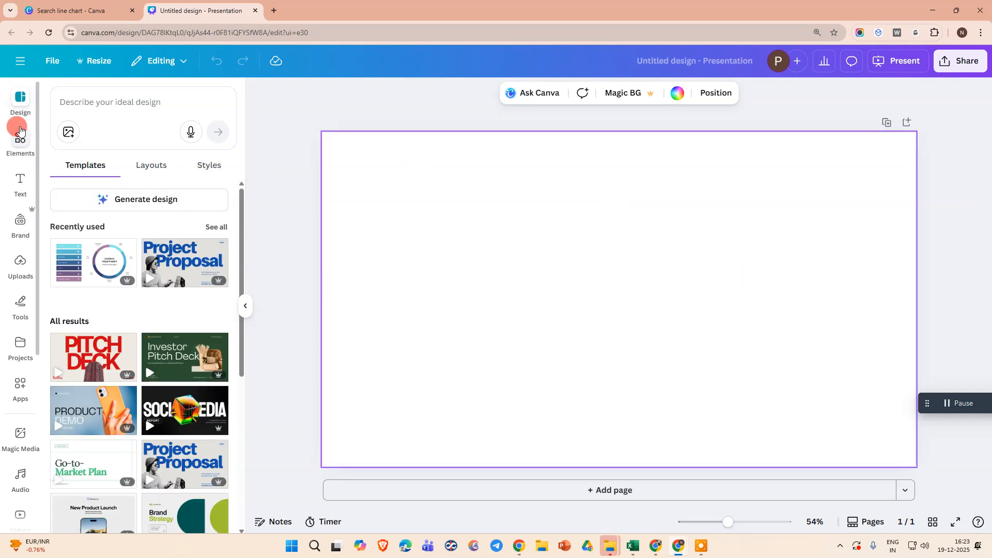
# Search the Canva apps for "charts", open the Charts app and look through its chart types.
pyautogui.click(16, 392)
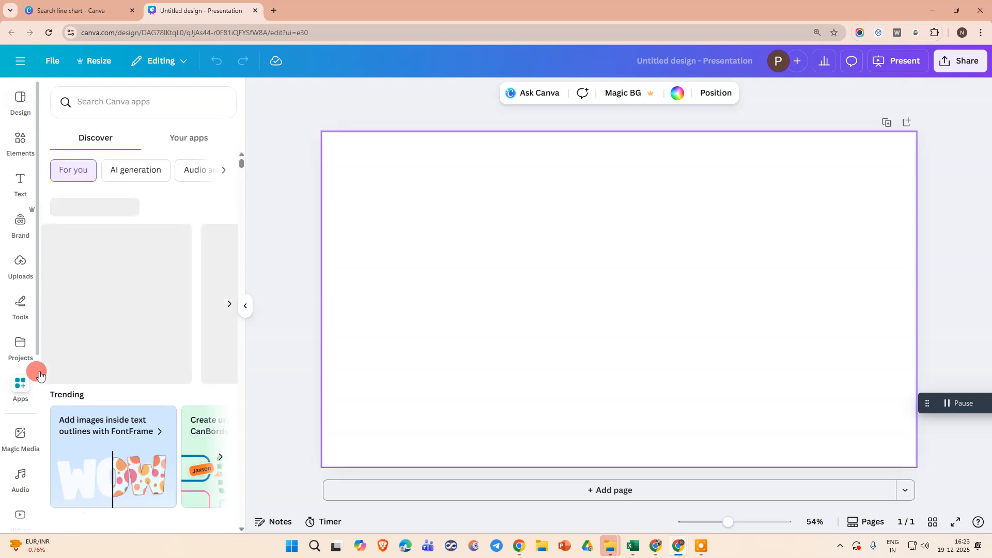
pyautogui.scroll(-6, 125, 172)
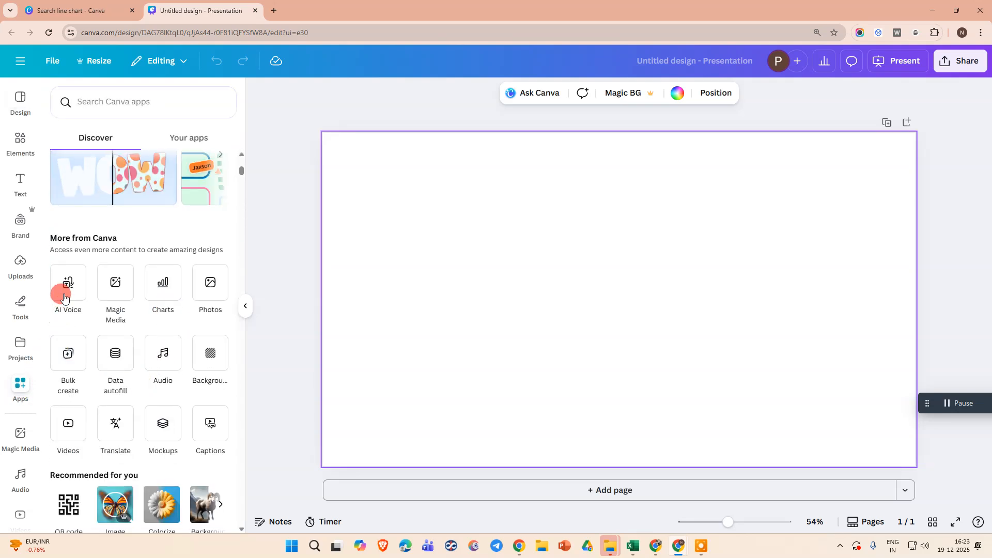
pyautogui.click(95, 96)
pyautogui.write('char')
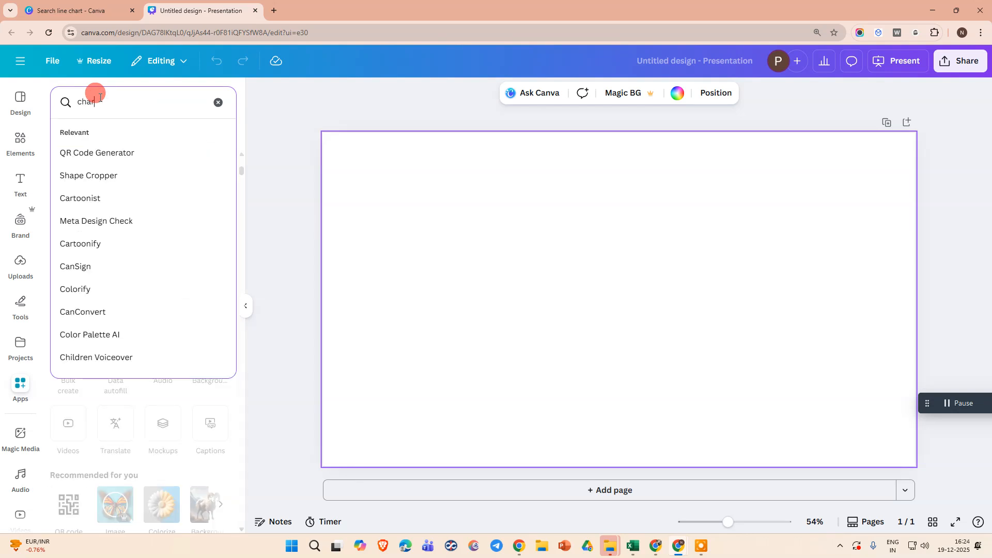
pyautogui.write('ts')
pyautogui.press('Return')
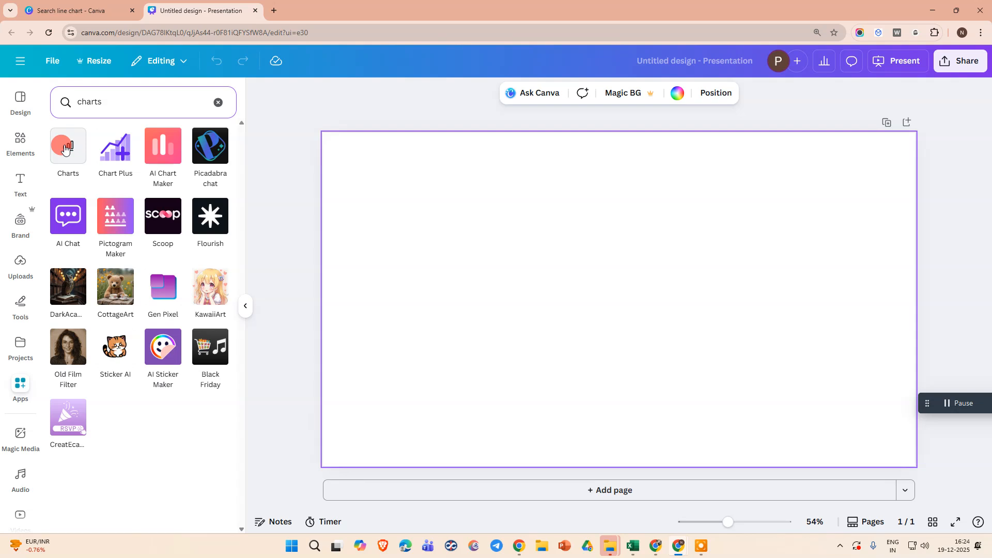
pyautogui.click(65, 150)
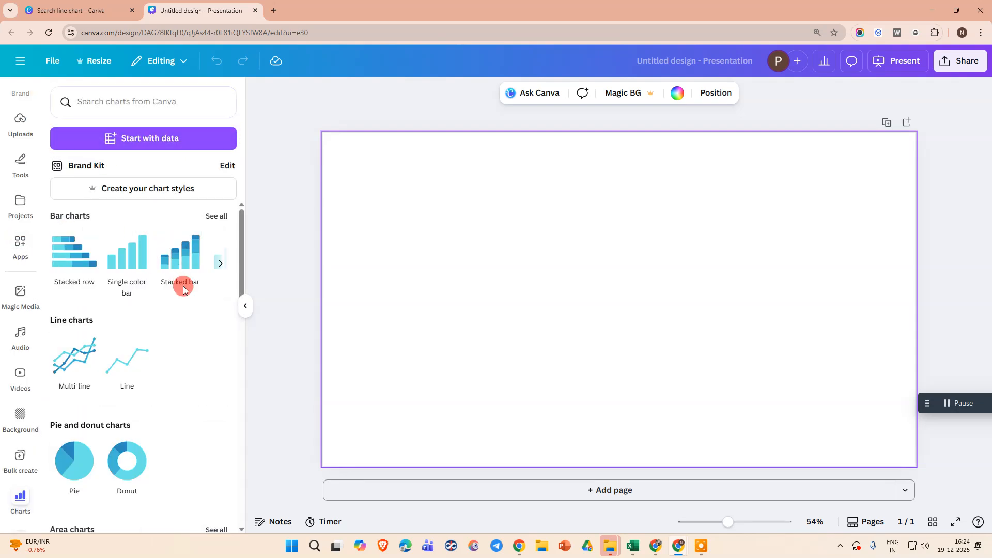
pyautogui.scroll(-2, 155, 279)
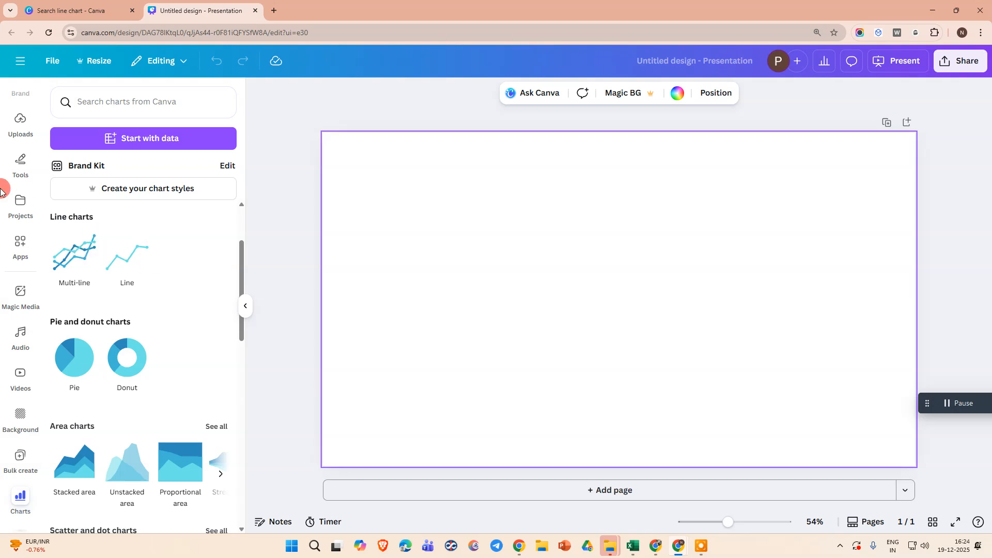
pyautogui.scroll(2, 50, 219)
# Search the design elements for "charts".
pyautogui.scroll(3, 11, 166)
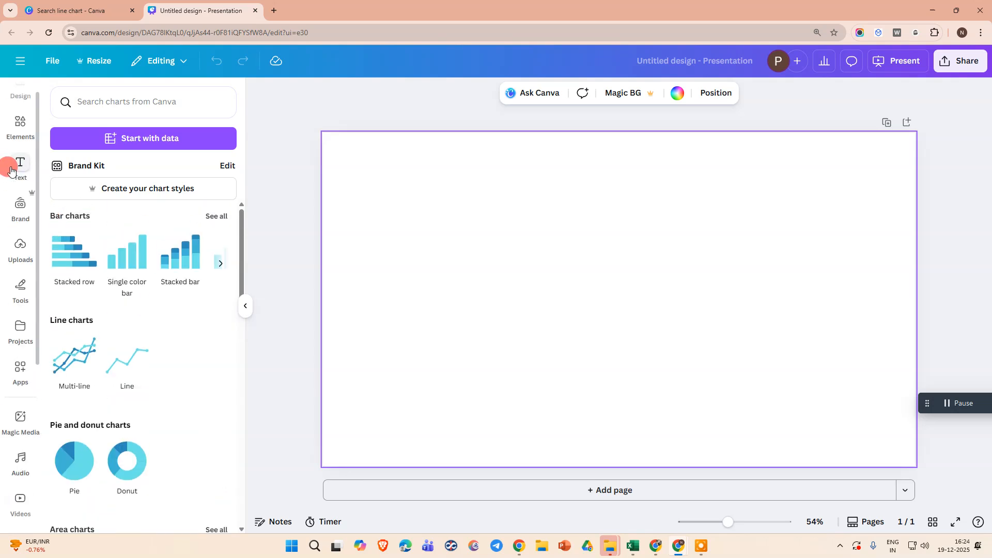
pyautogui.click(23, 139)
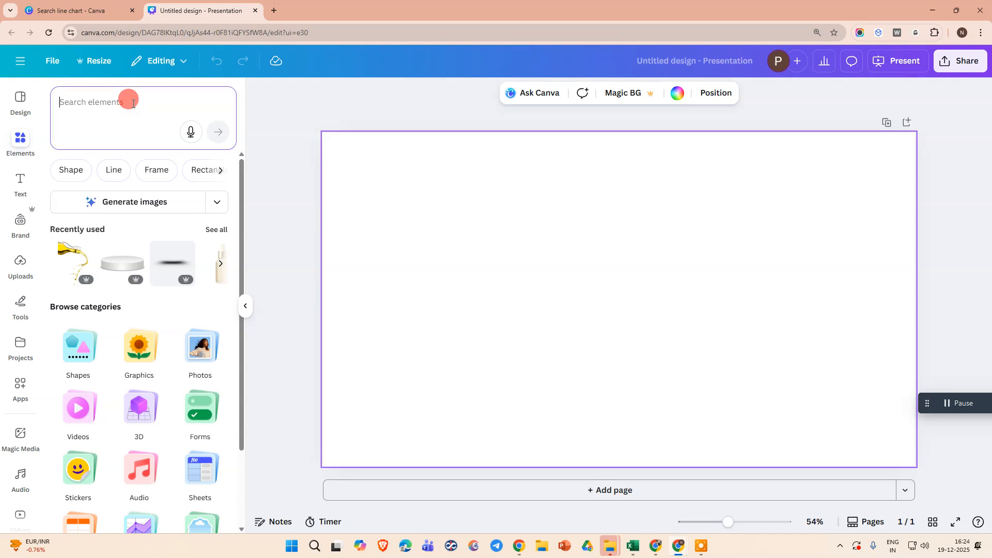
pyautogui.write('chart')
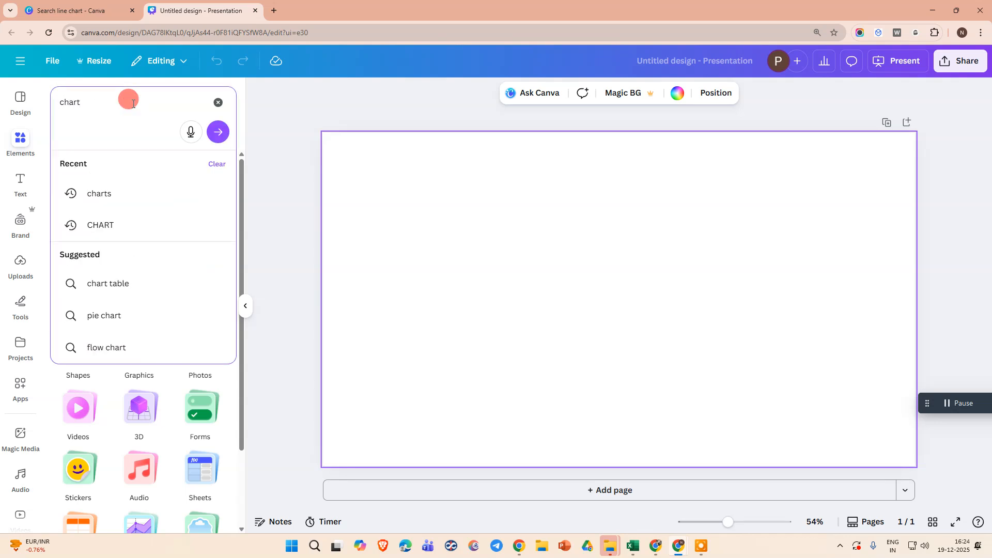
pyautogui.write('s')
pyautogui.press('Return')
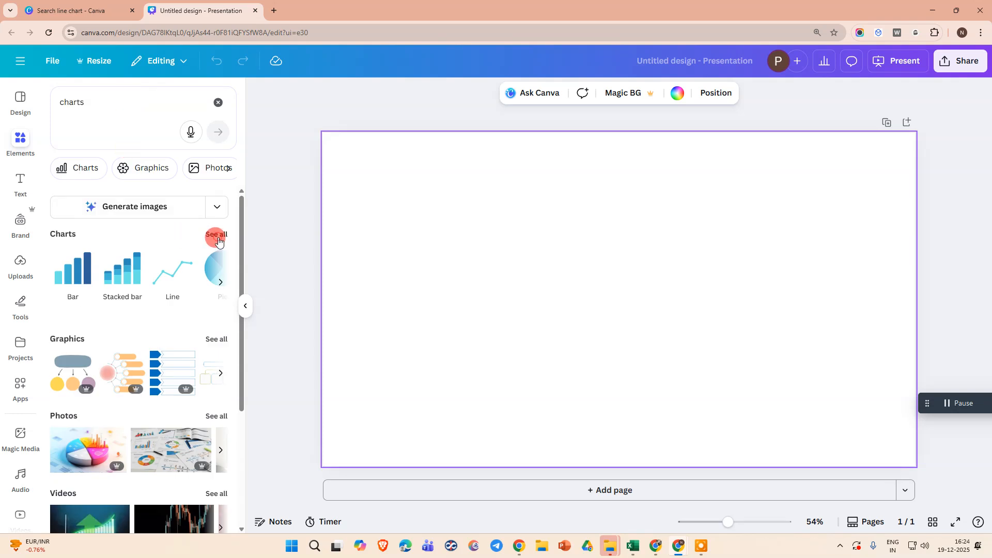
# Show all chart elements in the results and add the Multi-line chart to the blank slide.
pyautogui.click(217, 236)
pyautogui.scroll(-2, 168, 279)
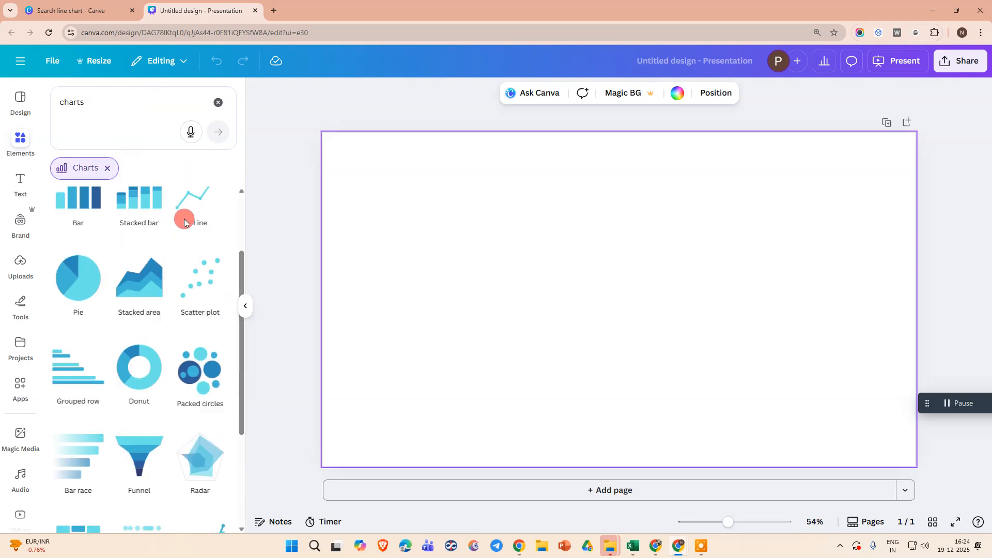
pyautogui.scroll(-10, 187, 299)
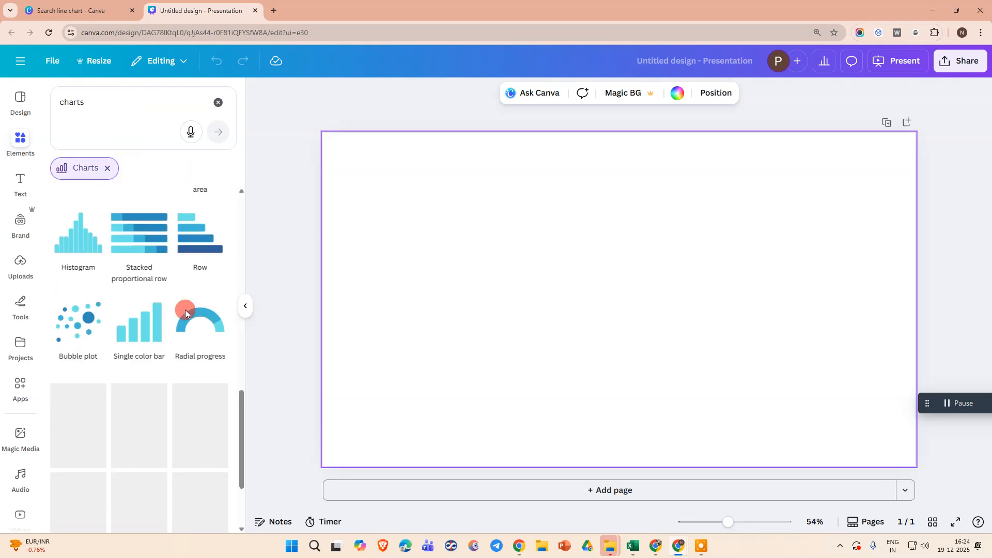
pyautogui.scroll(-3, 157, 353)
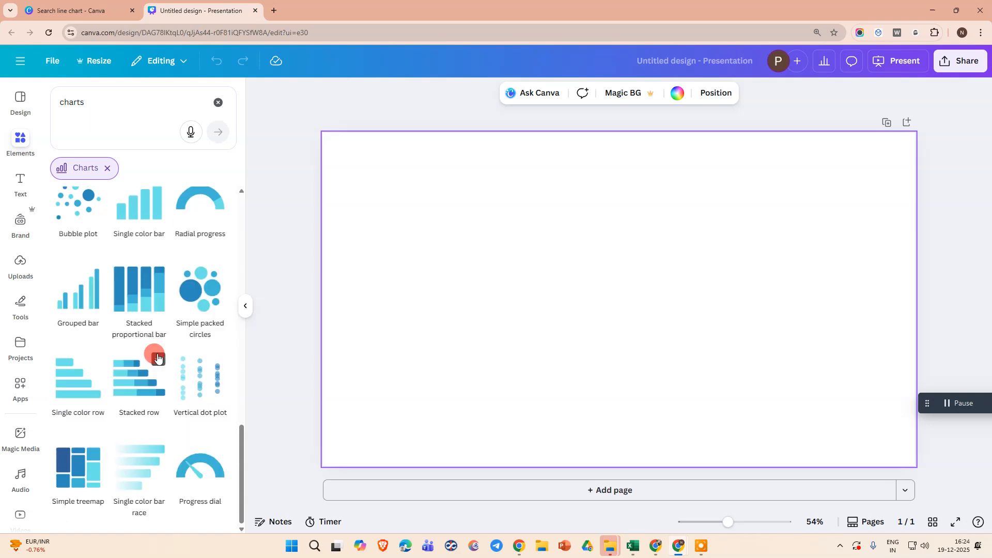
pyautogui.scroll(15, 158, 355)
pyautogui.scroll(-6, 192, 306)
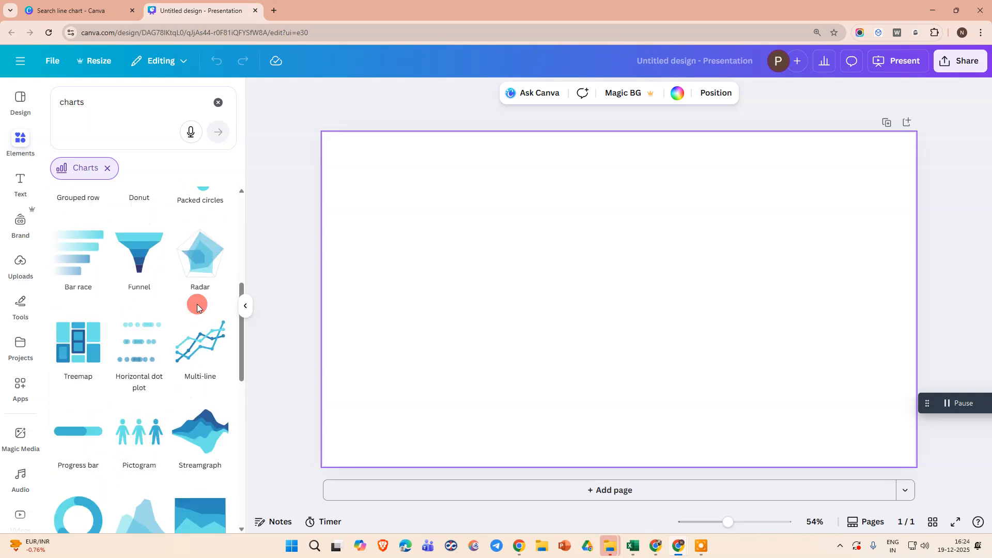
pyautogui.scroll(-4, 198, 306)
pyautogui.scroll(4, 198, 306)
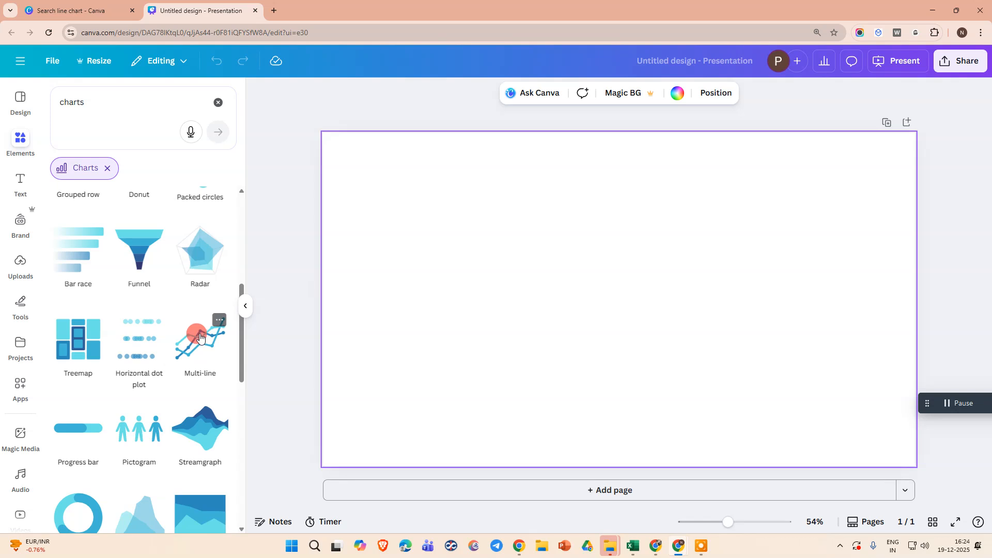
pyautogui.click(198, 342)
pyautogui.click(821, 269)
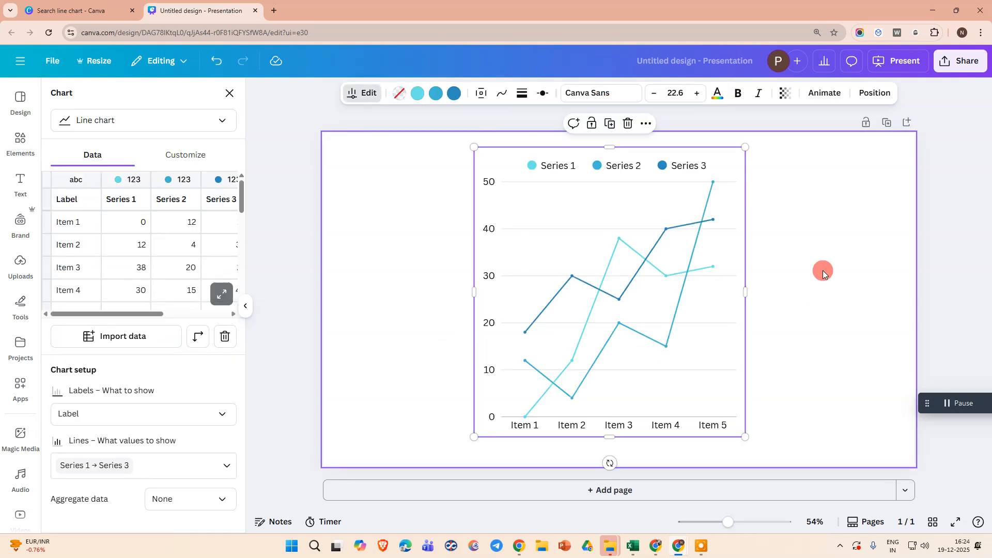
# Move the chart slightly to the left on the slide and clear the "charts" element search.
pyautogui.moveTo(653, 281); pyautogui.dragTo(626, 281)
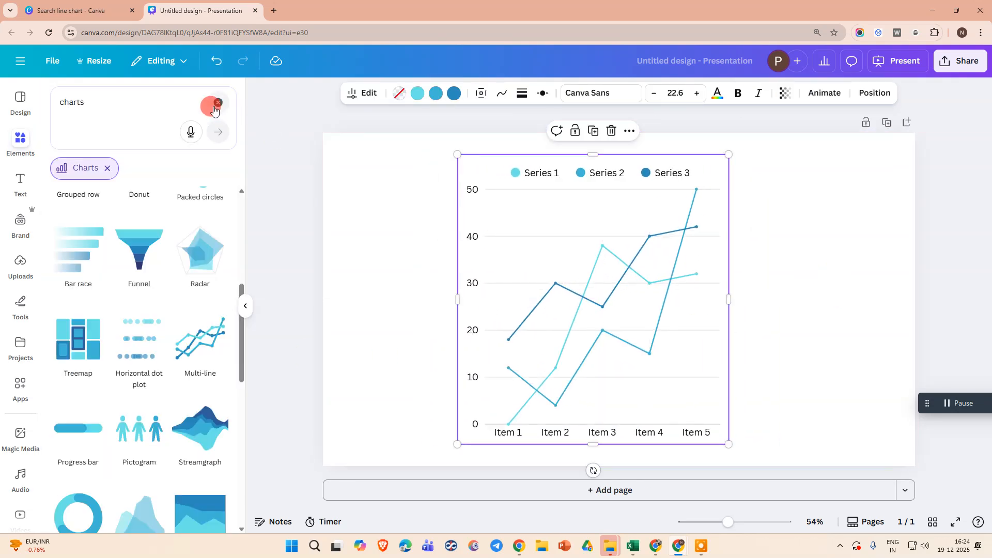
pyautogui.click(218, 102)
pyautogui.click(811, 244)
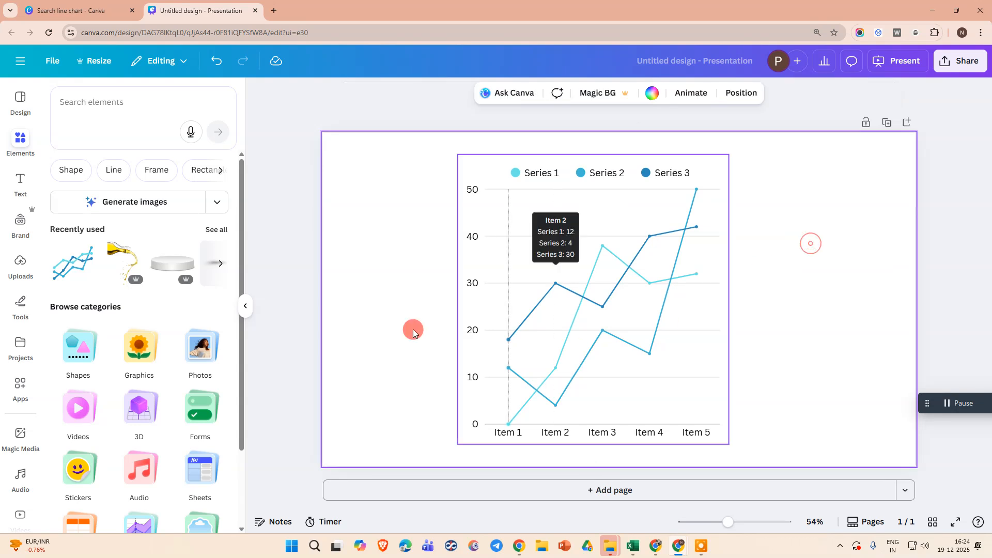
# Open the multi-line chart for editing and look over its Data and Customize settings.
pyautogui.click(523, 332)
pyautogui.click(381, 96)
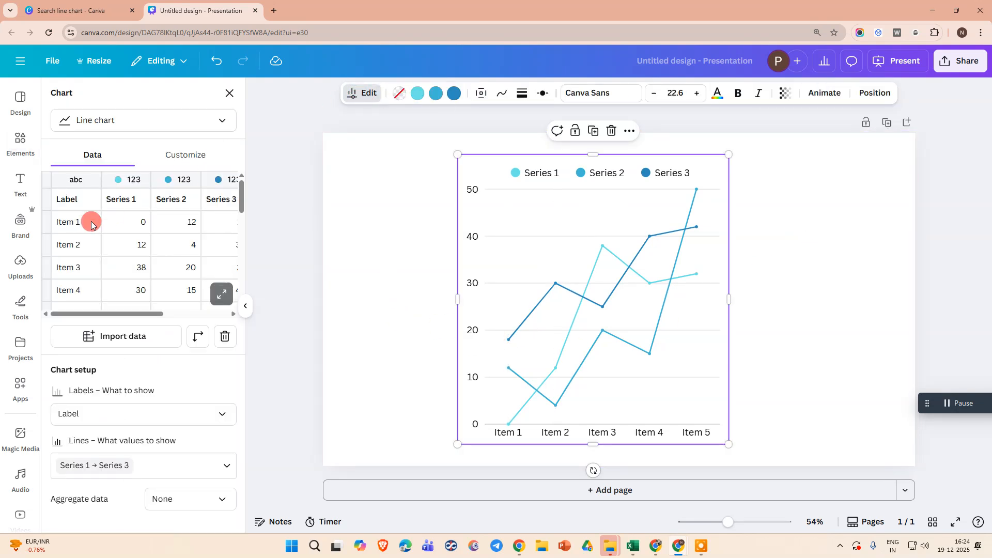
pyautogui.click(186, 156)
pyautogui.click(96, 155)
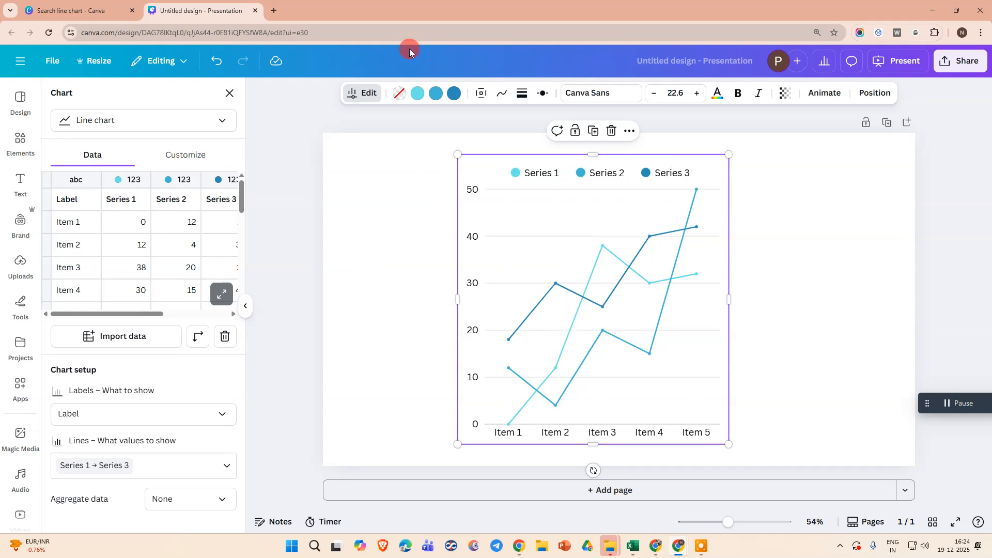
# Recolour the chart's lines: Series 1 light purple, Series 2 dark blue and Series 3 yellow.
pyautogui.click(416, 93)
pyautogui.click(144, 328)
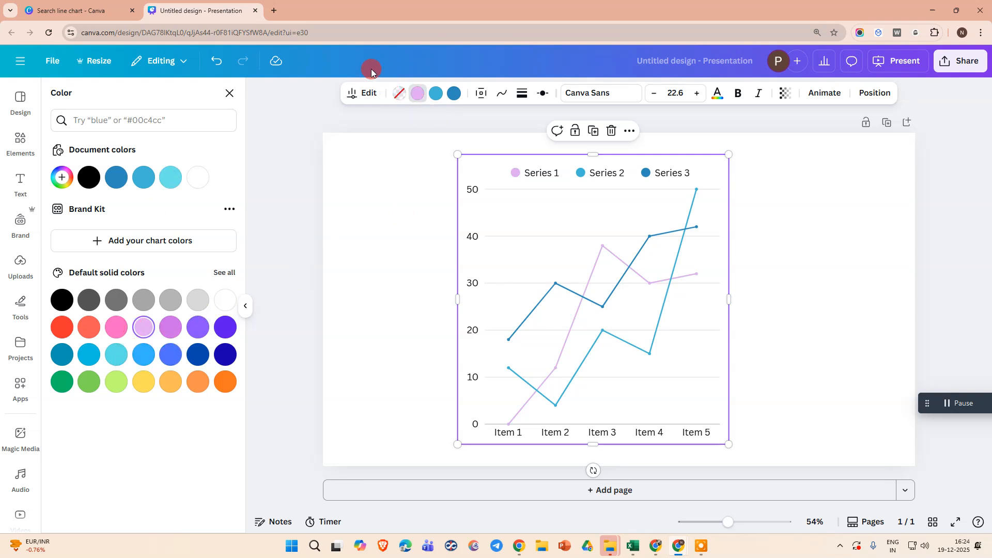
pyautogui.click(198, 354)
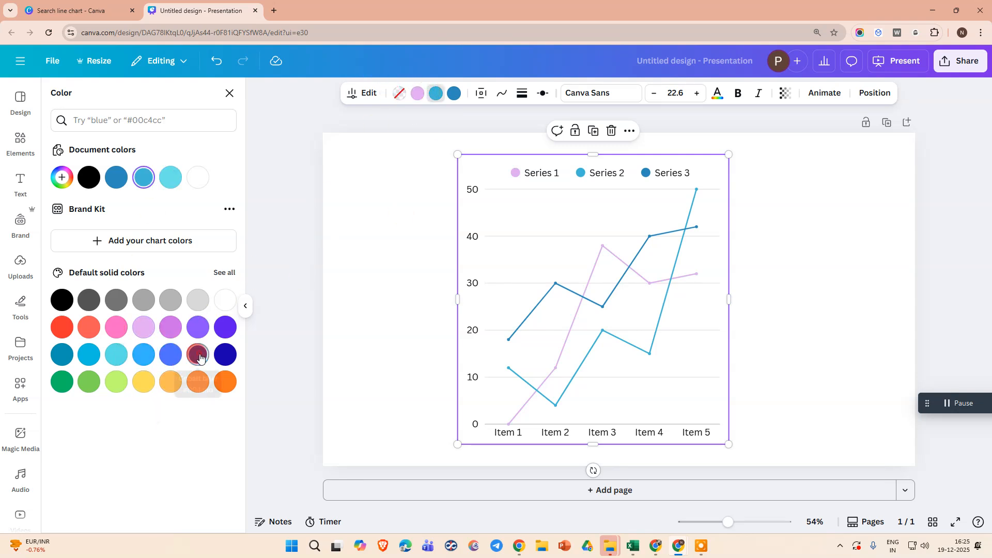
pyautogui.click(454, 94)
pyautogui.click(140, 385)
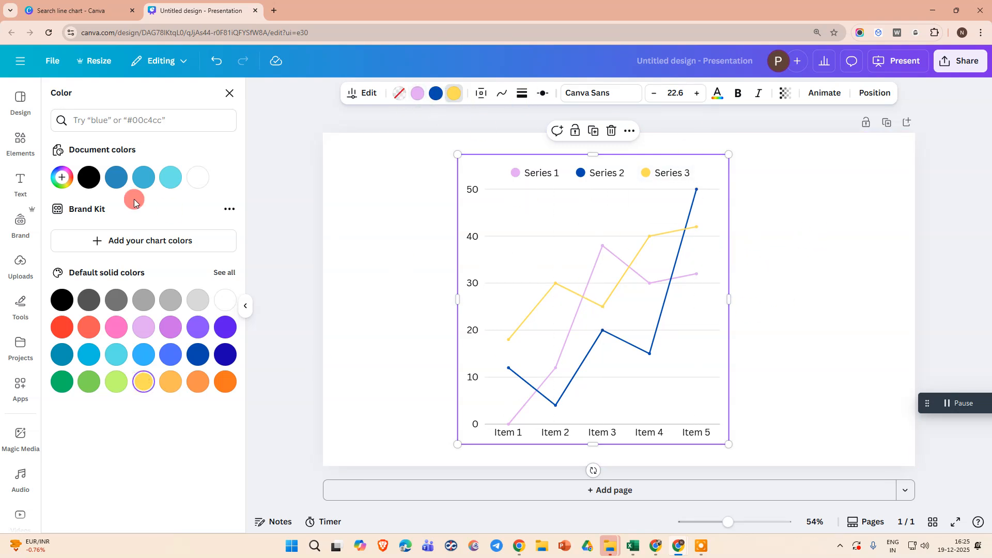
pyautogui.click(229, 95)
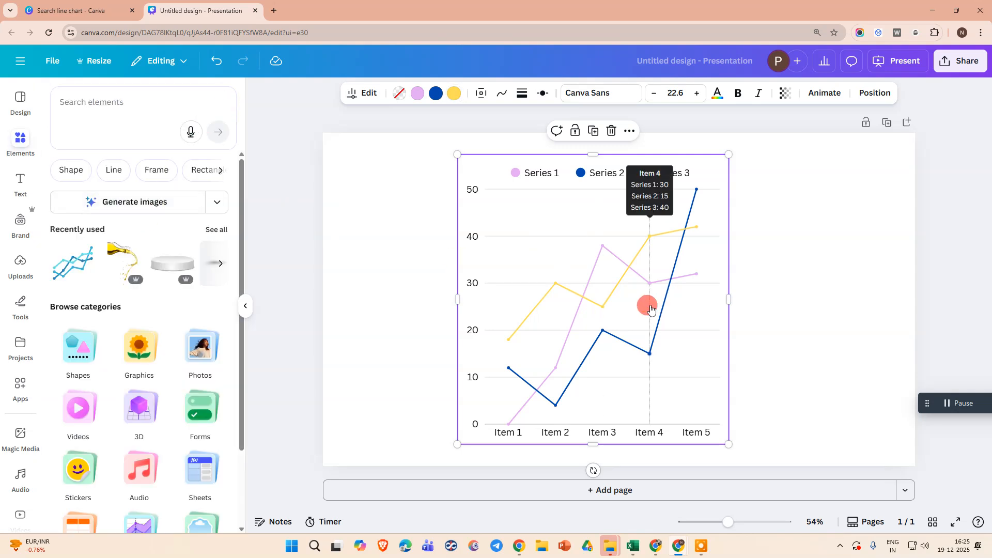
# Examine the chart's data table and the columns available for its labels.
pyautogui.click(356, 96)
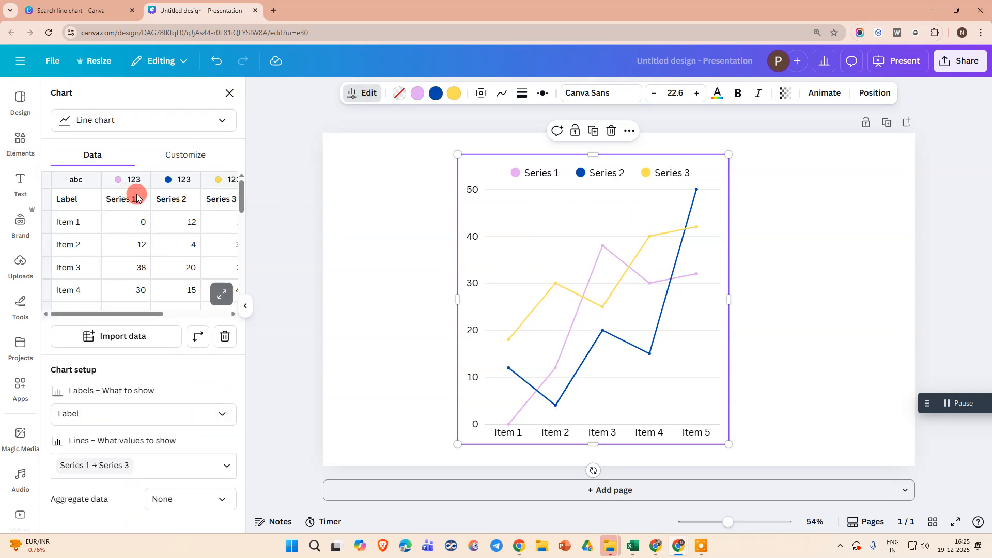
pyautogui.click(128, 225)
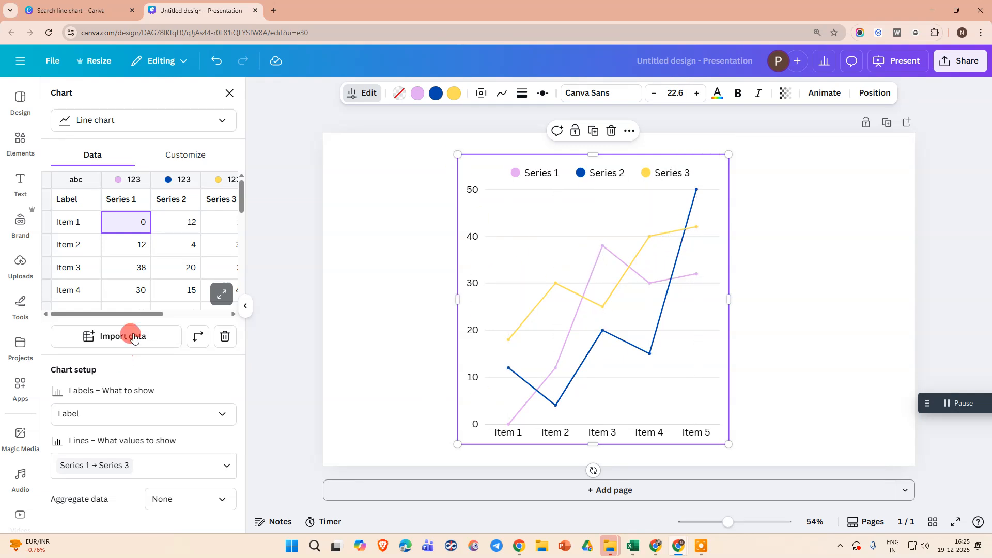
pyautogui.scroll(-3, 137, 288)
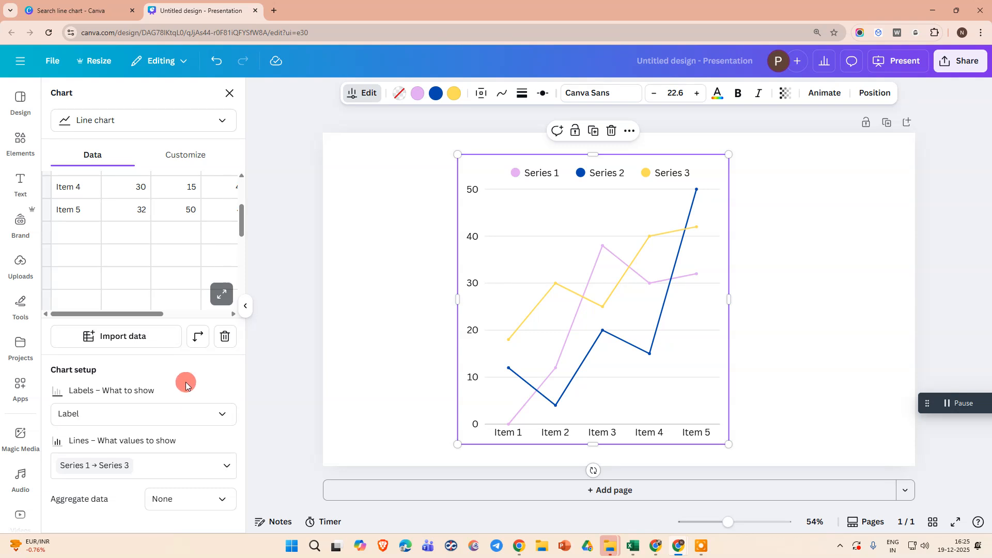
pyautogui.click(130, 414)
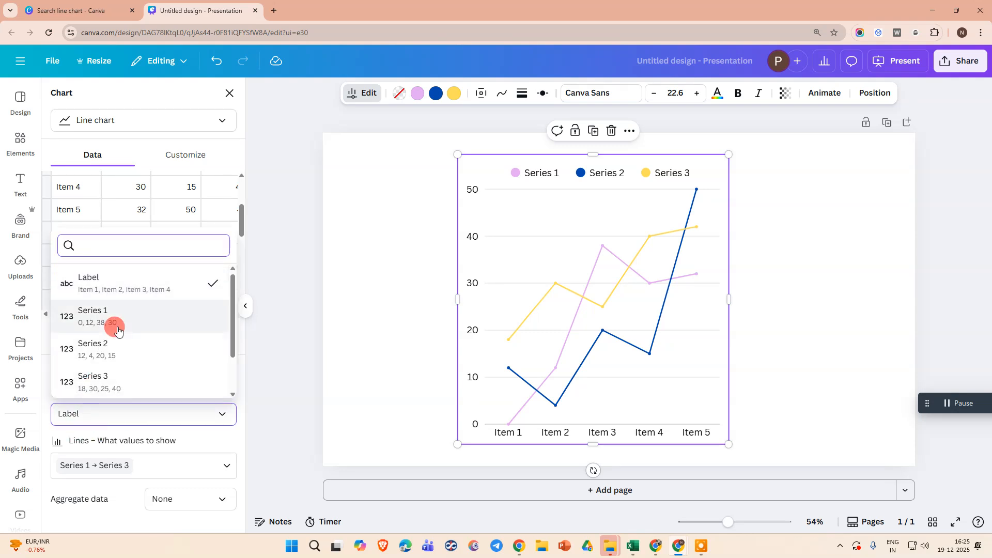
pyautogui.click(168, 97)
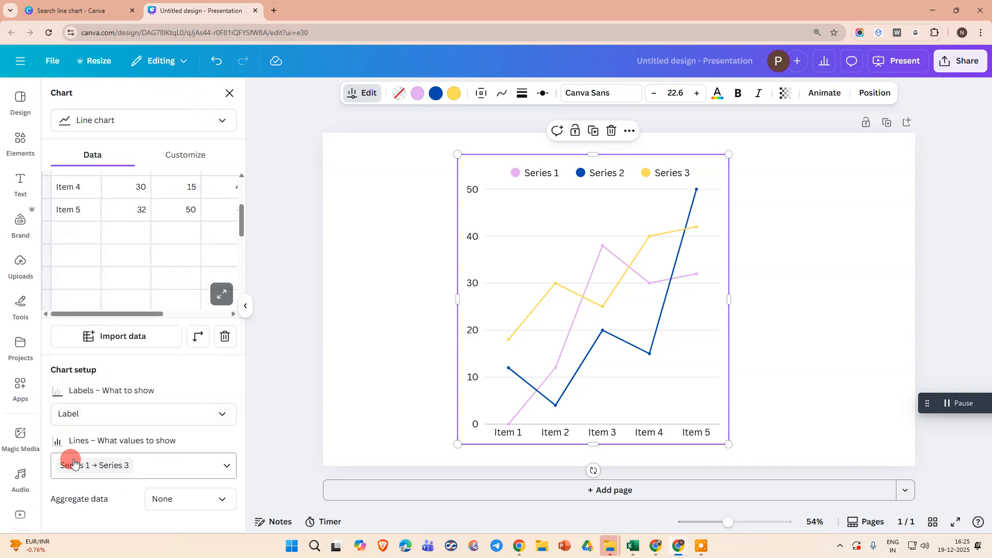
# Try Series 1, Series 2 and Series 3 as the chart's label source, and return it to Label.
pyautogui.click(133, 412)
pyautogui.click(110, 321)
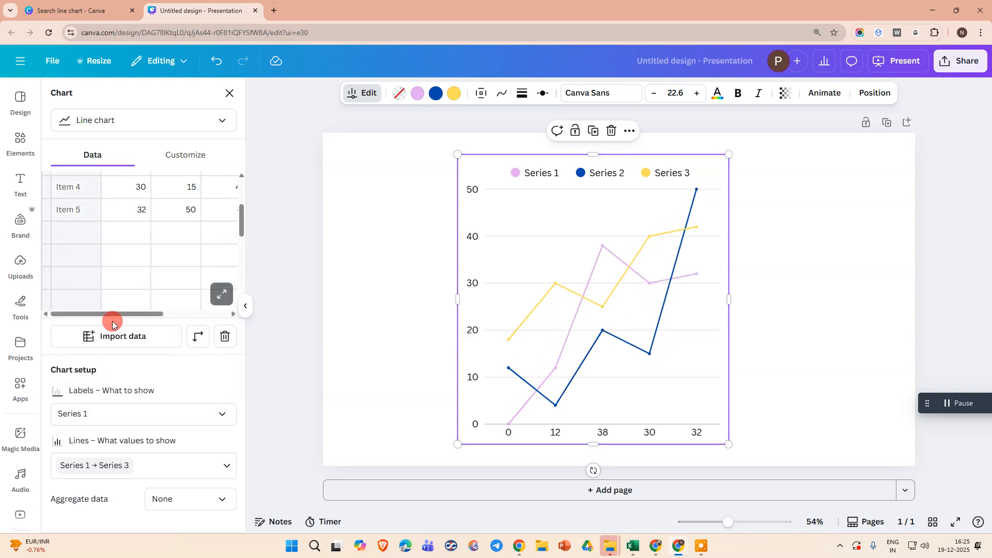
pyautogui.click(124, 414)
pyautogui.click(116, 357)
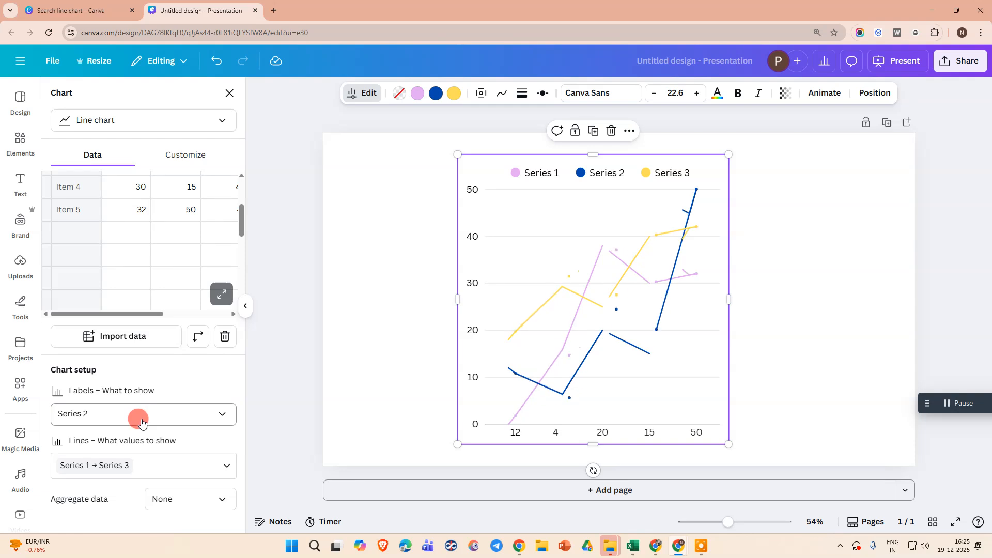
pyautogui.click(137, 414)
pyautogui.click(102, 382)
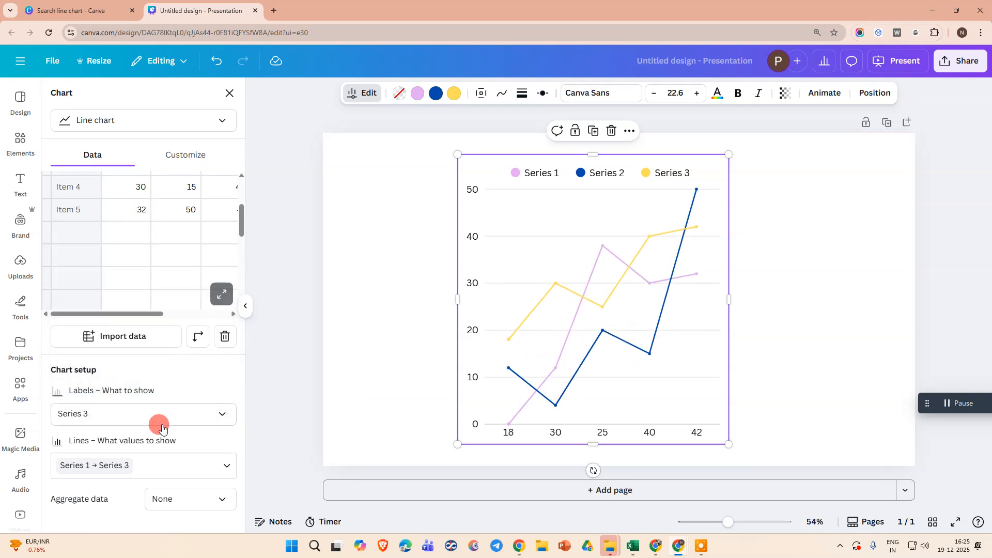
pyautogui.click(137, 416)
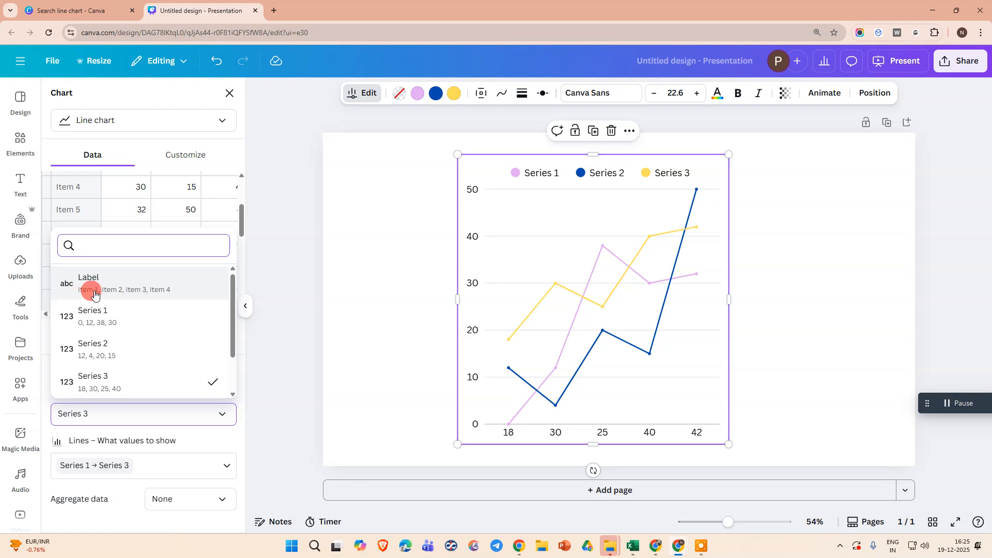
pyautogui.click(148, 287)
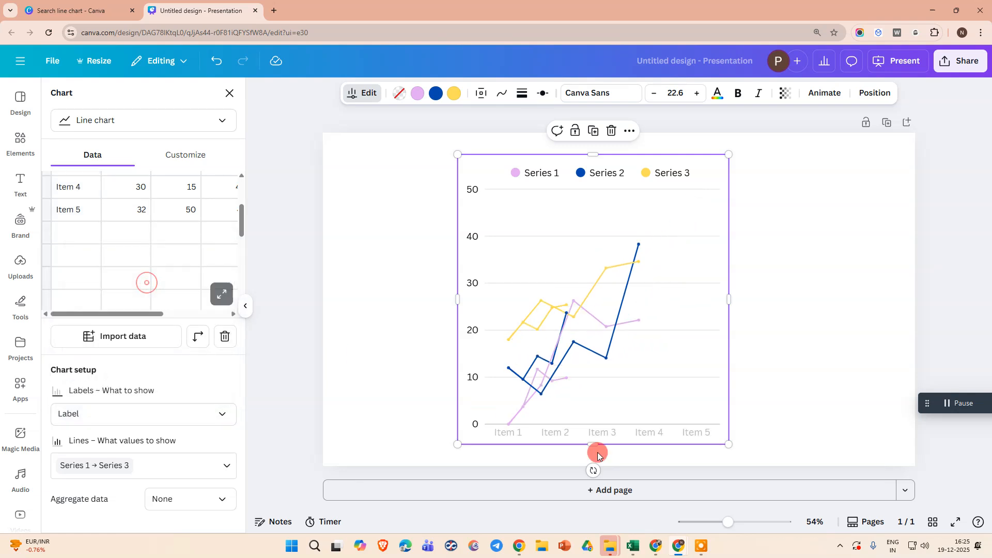
# Look over the options for the chart's labels and for the series shown as lines.
pyautogui.click(136, 414)
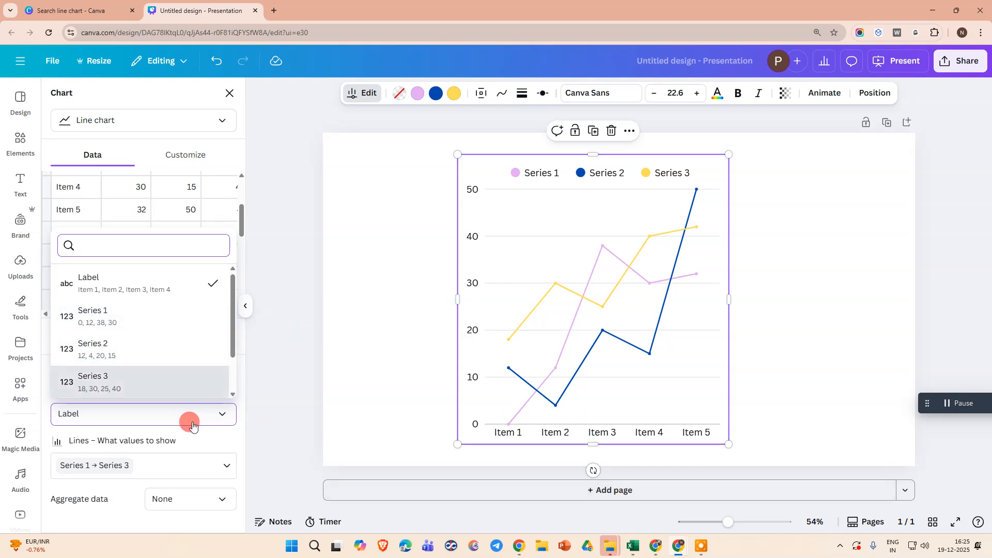
pyautogui.click(288, 414)
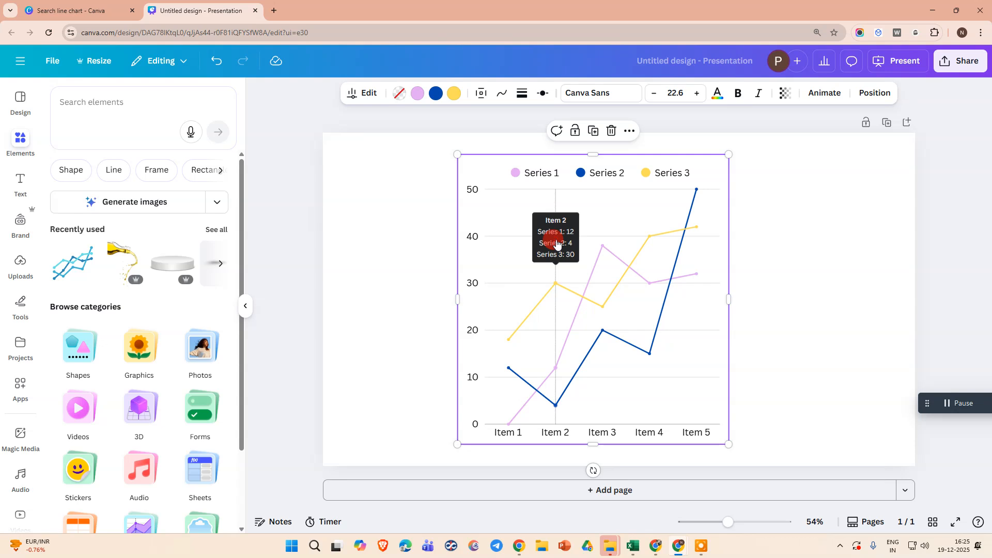
pyautogui.click(367, 94)
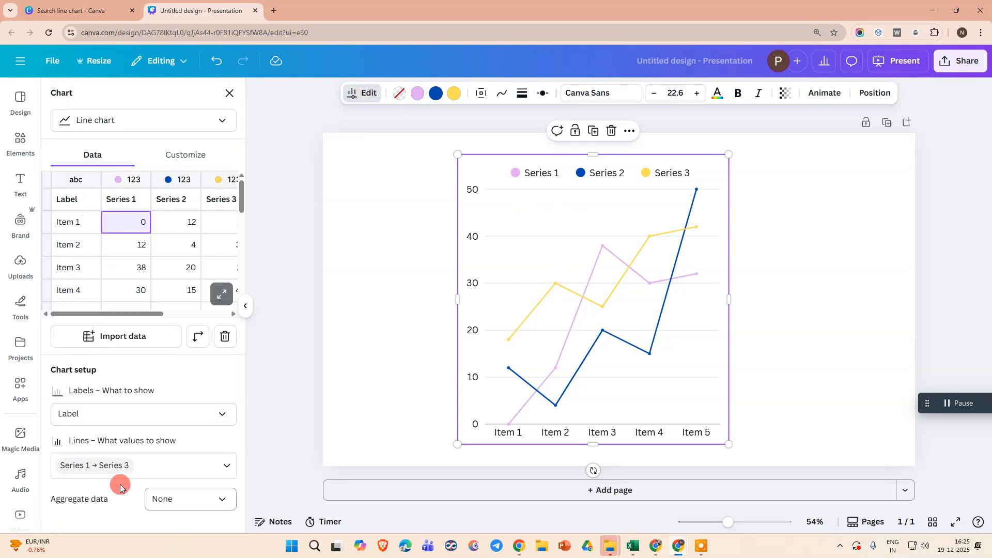
pyautogui.click(169, 467)
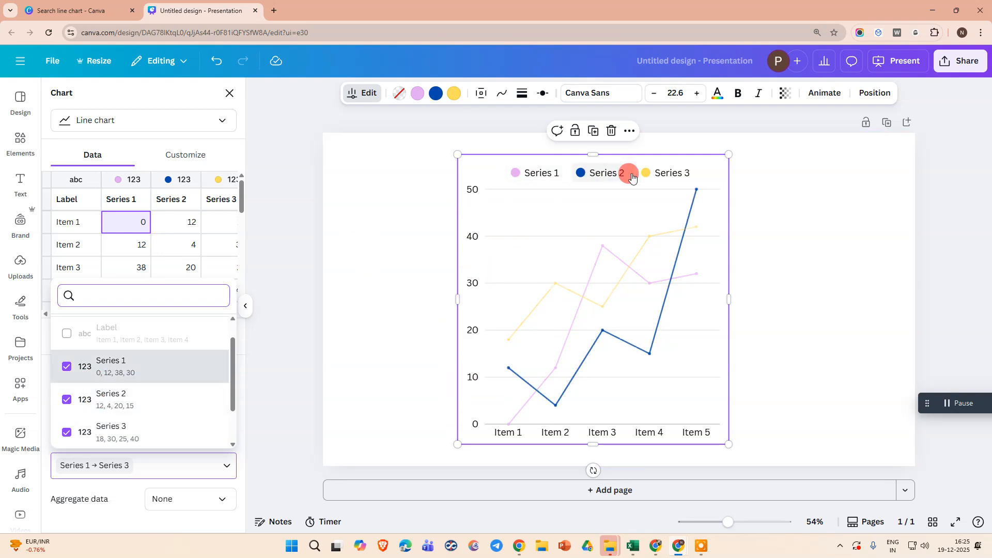
pyautogui.click(292, 343)
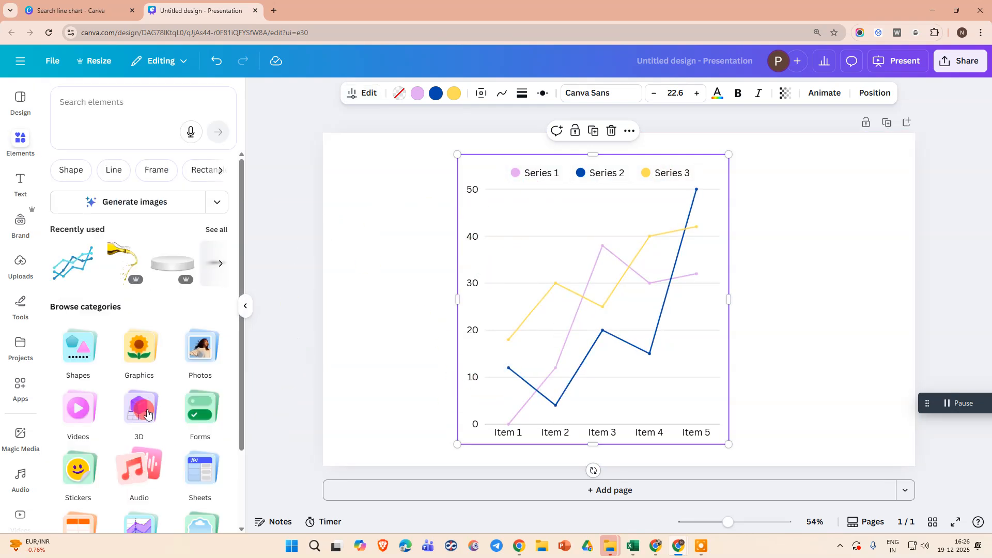
pyautogui.click(366, 94)
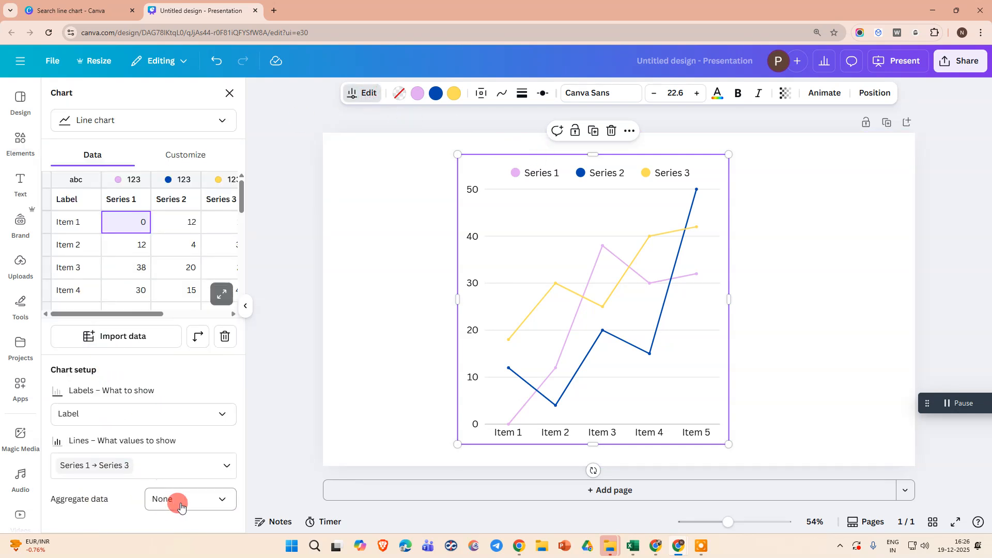
# Switch the chart's legend and its axis labels off and back on in the Customize settings.
pyautogui.click(171, 157)
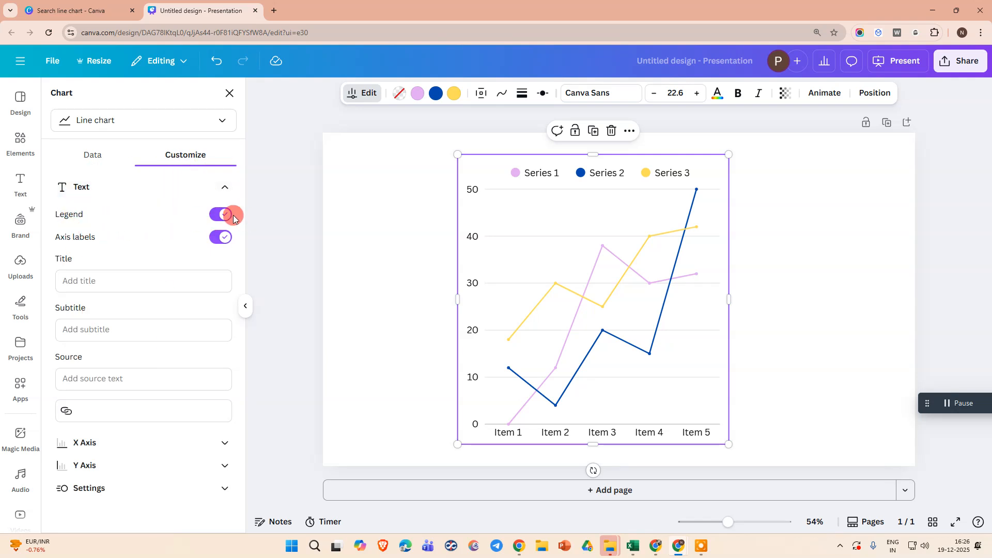
pyautogui.click(220, 216)
pyautogui.click(213, 220)
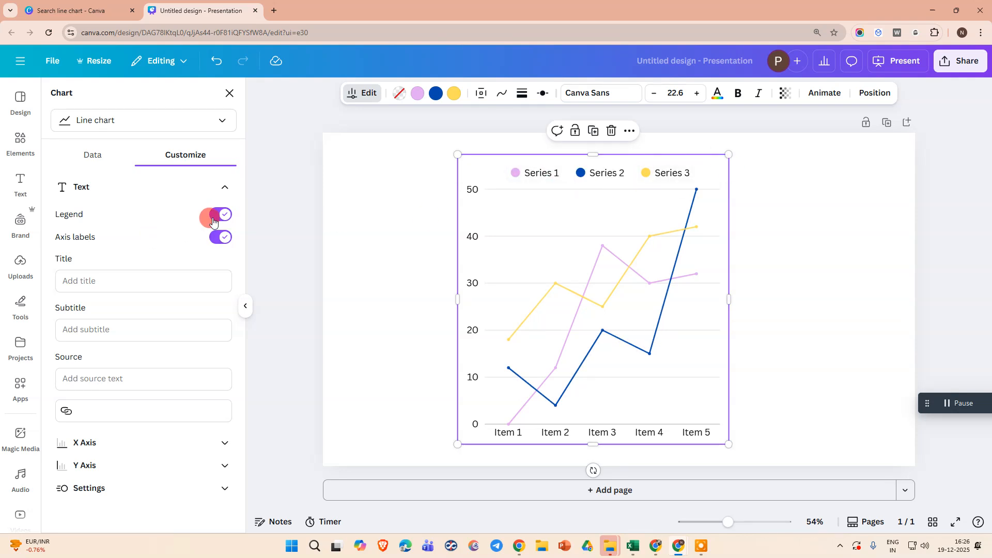
pyautogui.click(225, 242)
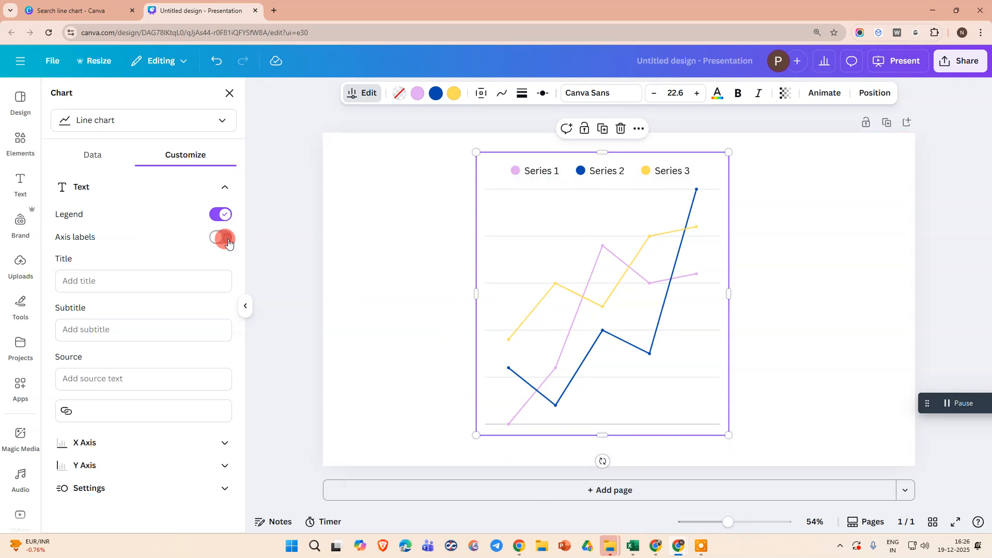
pyautogui.click(229, 243)
# Give the chart the title "asdfasd", the subtitle "adsfasdf" and the source text "asdfasdf".
pyautogui.click(115, 281)
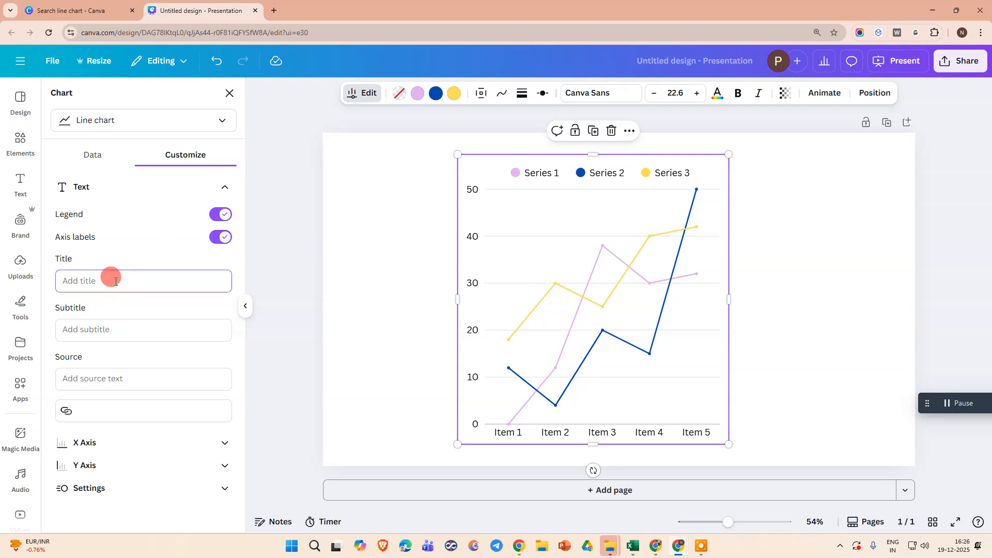
pyautogui.write('asdf')
pyautogui.write('adsfasdf')
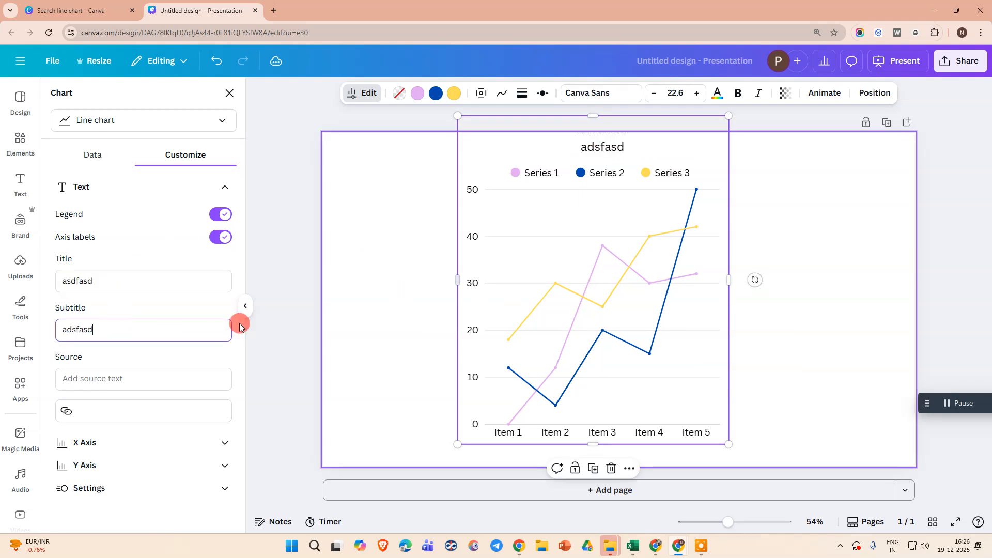
pyautogui.click(115, 376)
pyautogui.write('asdfasdf')
pyautogui.click(824, 257)
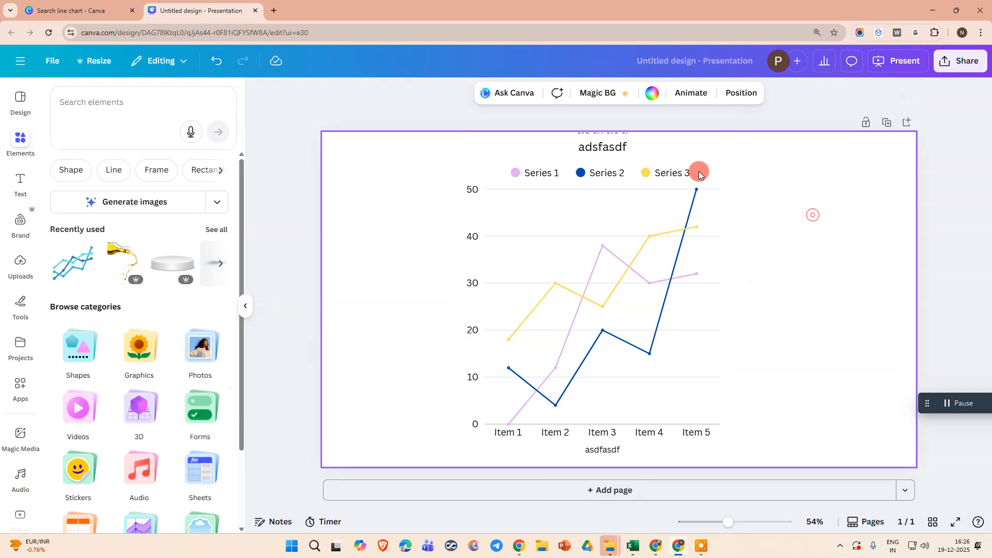
# Highlight Series 3 in the chart, scale the chart down to fit the slide and move it near the slide's centre.
pyautogui.click(693, 172)
pyautogui.moveTo(728, 116); pyautogui.dragTo(647, 227)
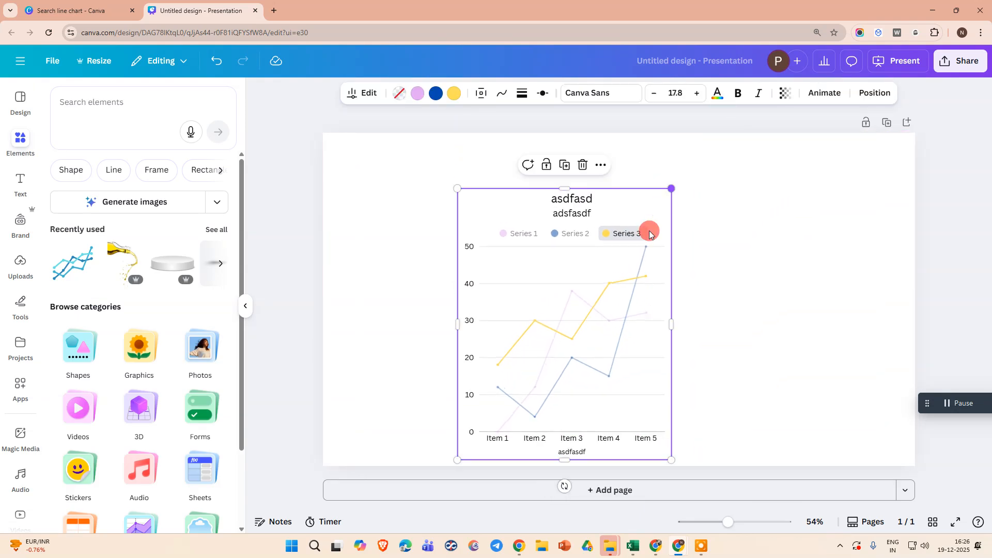
pyautogui.moveTo(556, 317); pyautogui.dragTo(601, 291)
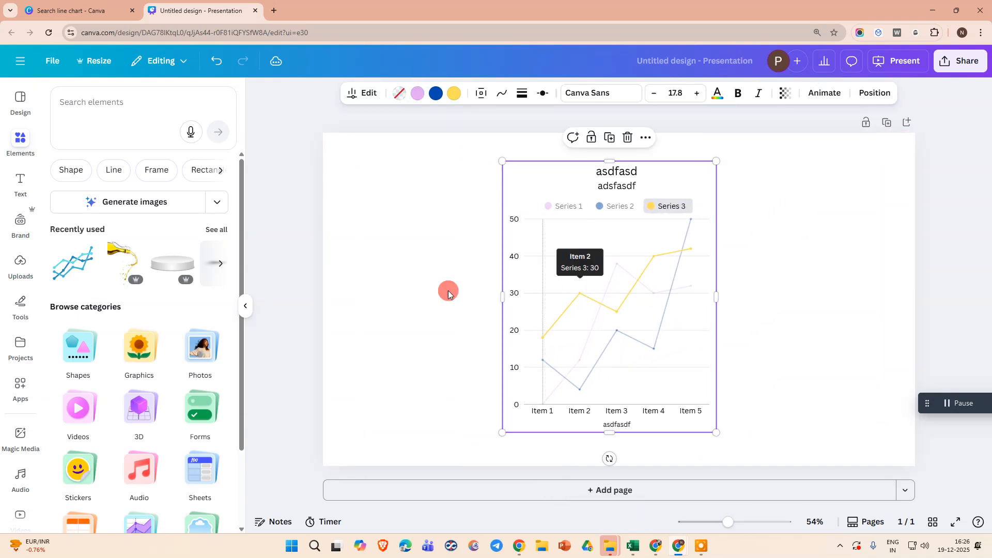
# Set the chart's X axis title to "asdfs".
pyautogui.click(372, 92)
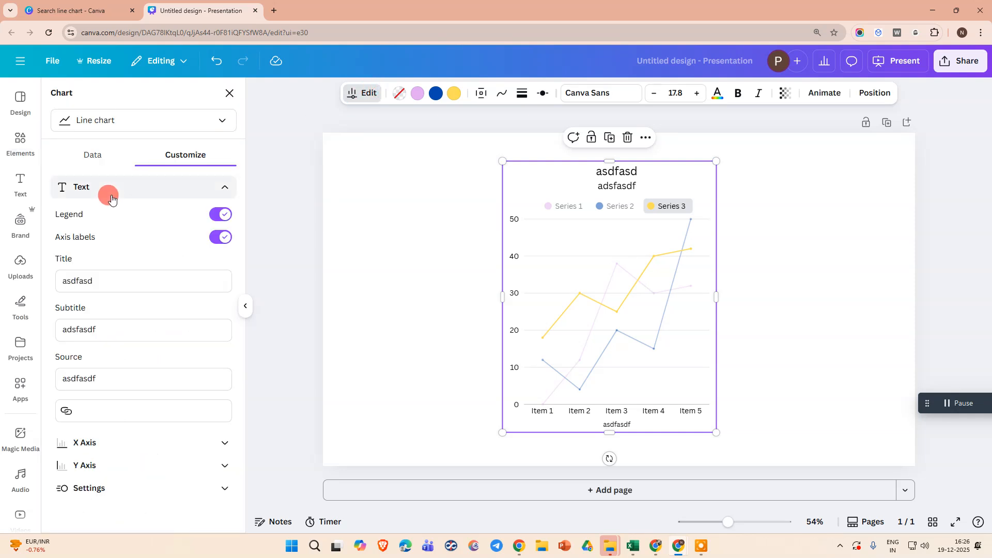
pyautogui.click(127, 442)
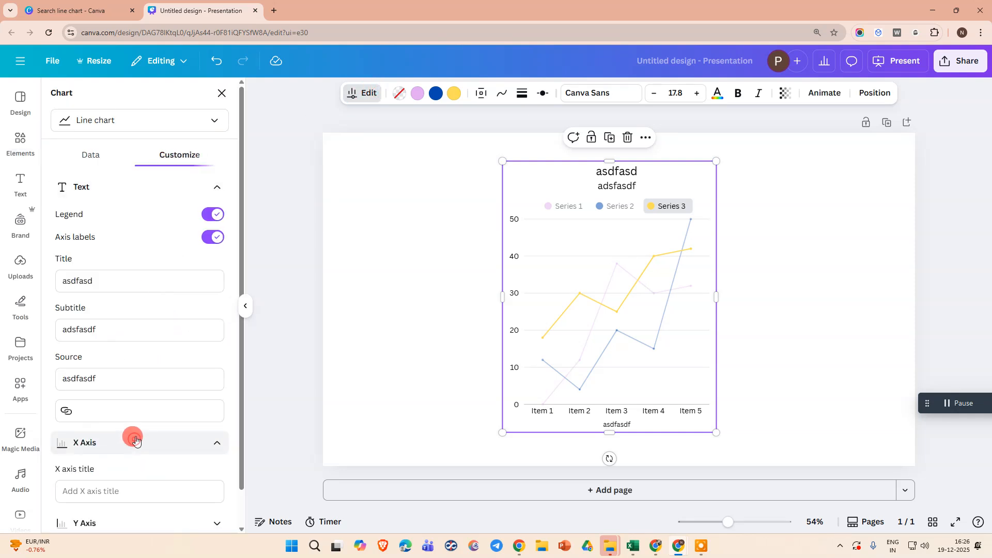
pyautogui.click(98, 491)
pyautogui.write('asd')
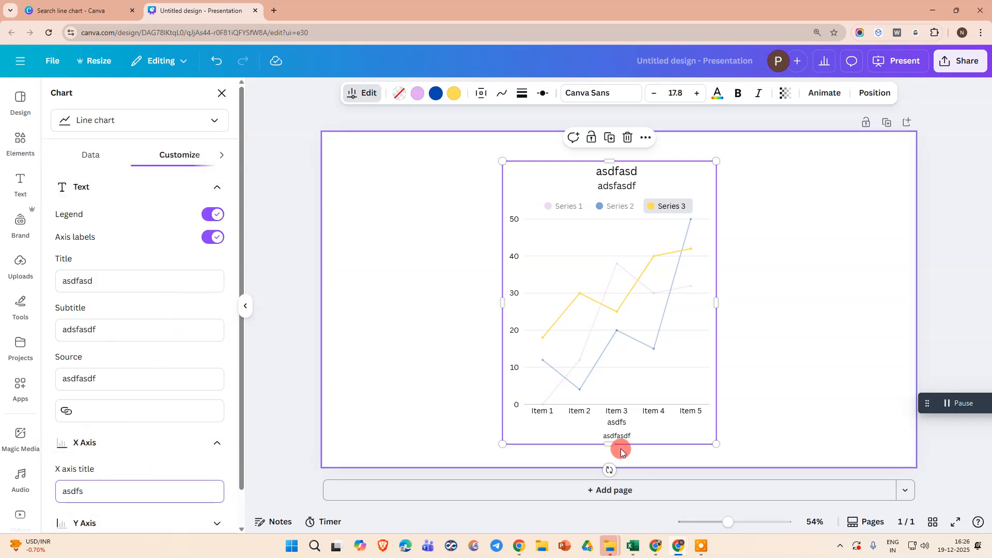
# Finish the X axis title as "asdfs" and set the chart's Y axis title to "asdfsdf".
pyautogui.write('fs')
pyautogui.scroll(-1, 158, 449)
pyautogui.click(126, 483)
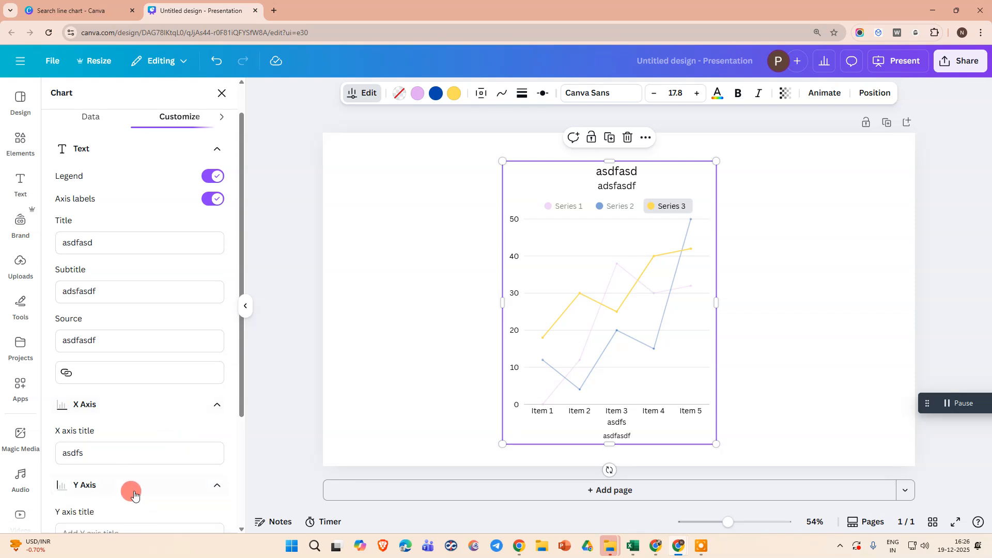
pyautogui.scroll(-3, 132, 489)
pyautogui.click(128, 431)
pyautogui.write('asdfsdf')
# Set the chart's Y axis minimum to 0 and its maximum to 100.
pyautogui.click(95, 479)
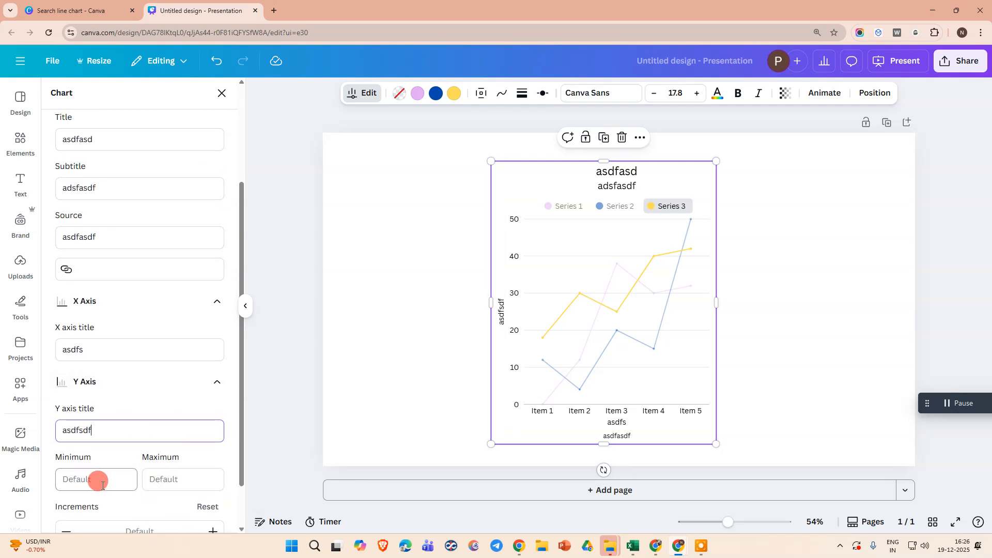
pyautogui.click(505, 404)
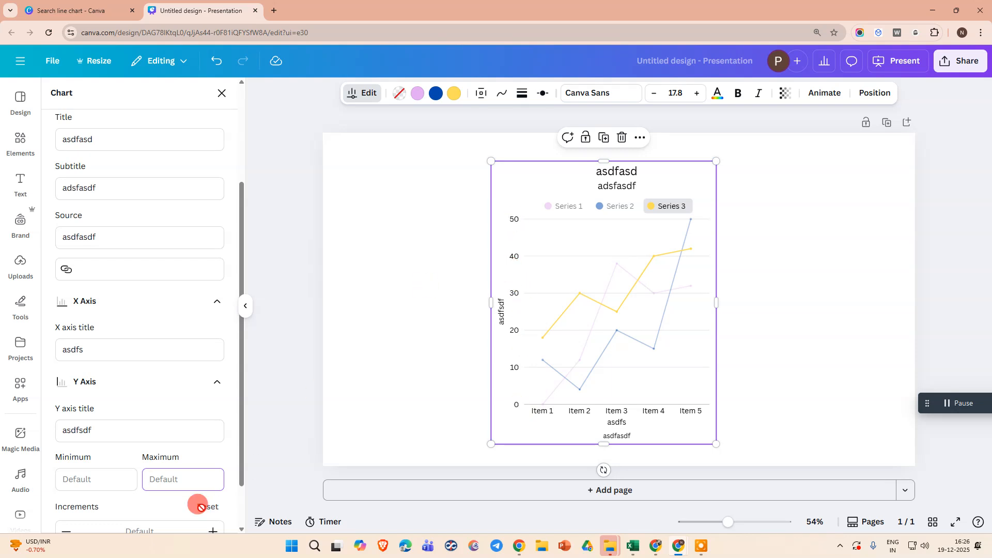
pyautogui.click(106, 479)
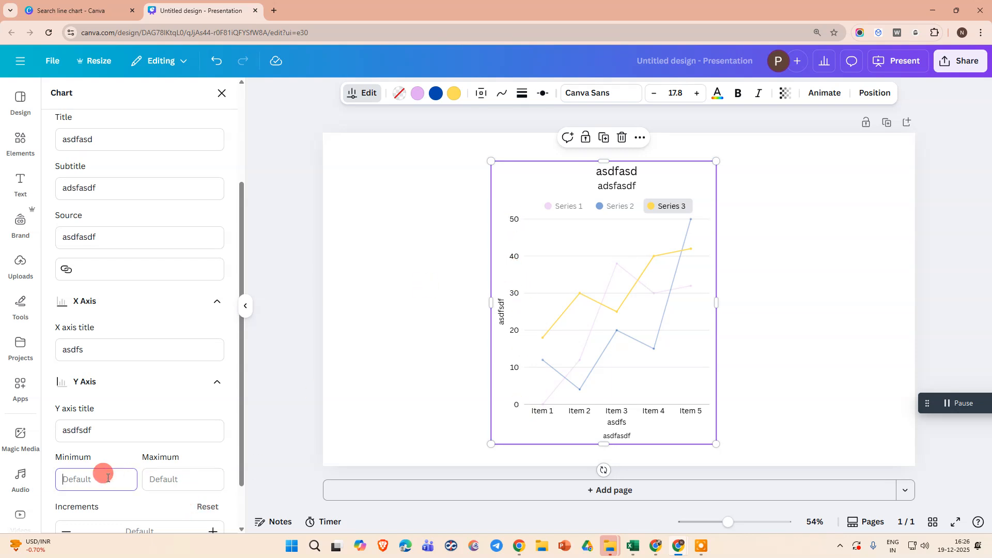
pyautogui.click(191, 477)
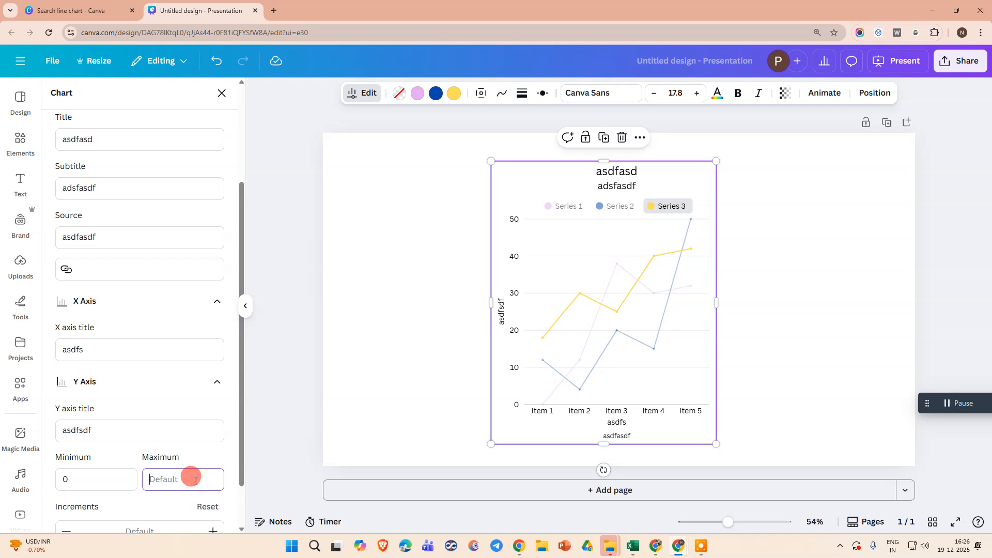
pyautogui.scroll(-1, 200, 479)
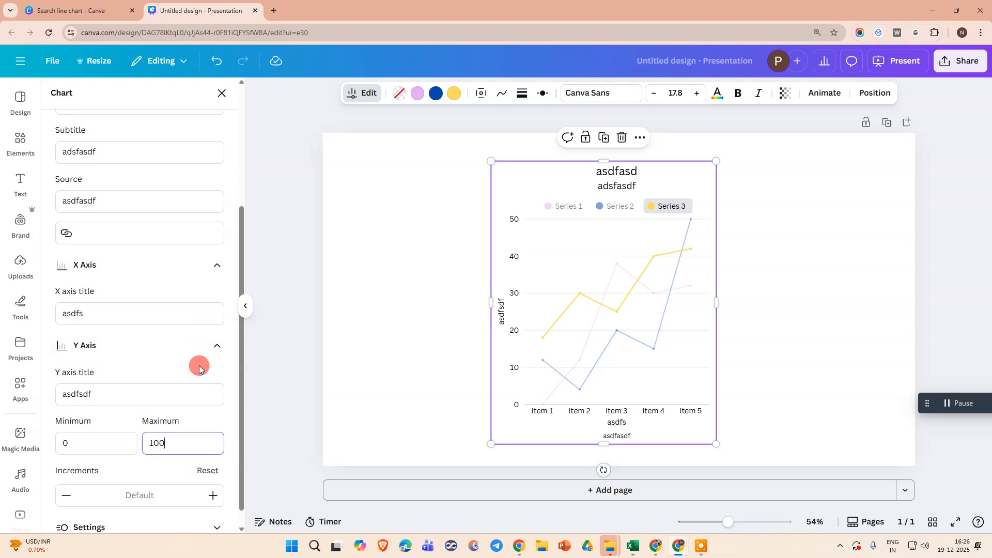
pyautogui.click(137, 448)
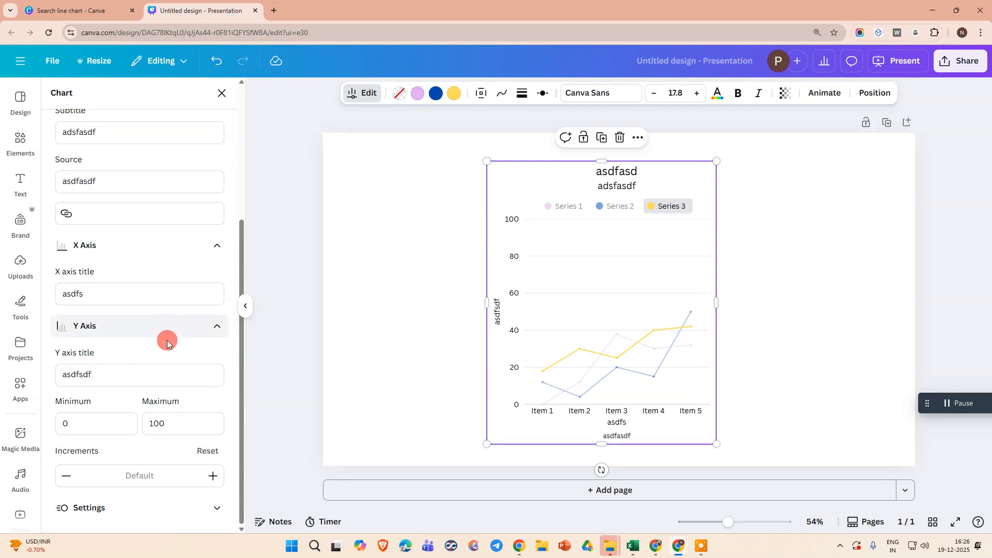
# Start importing chart data from Google Sheets and choose Sheet1 of the CAnva spreadsheet.
pyautogui.scroll(5, 166, 341)
pyautogui.click(89, 152)
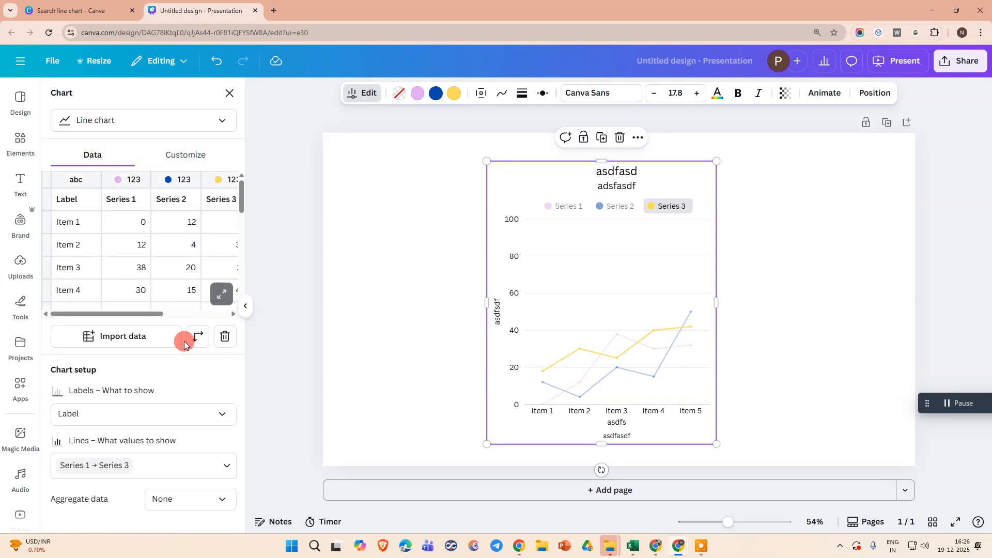
pyautogui.click(118, 341)
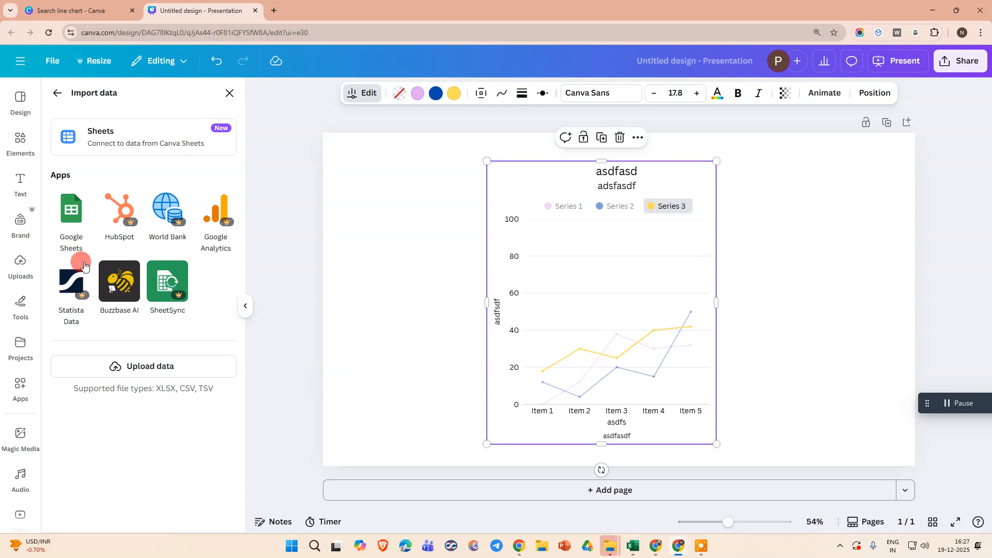
pyautogui.click(72, 222)
pyautogui.click(66, 221)
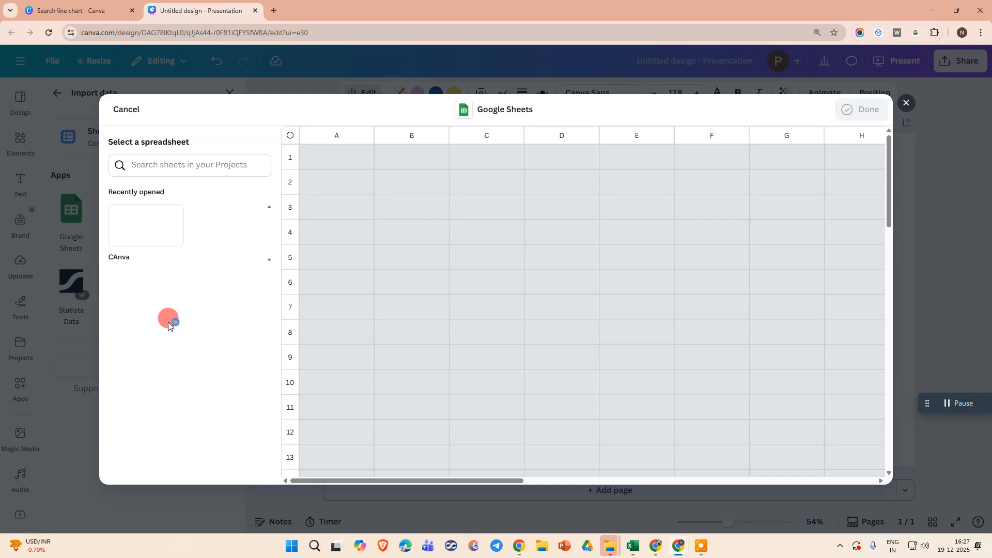
pyautogui.click(144, 234)
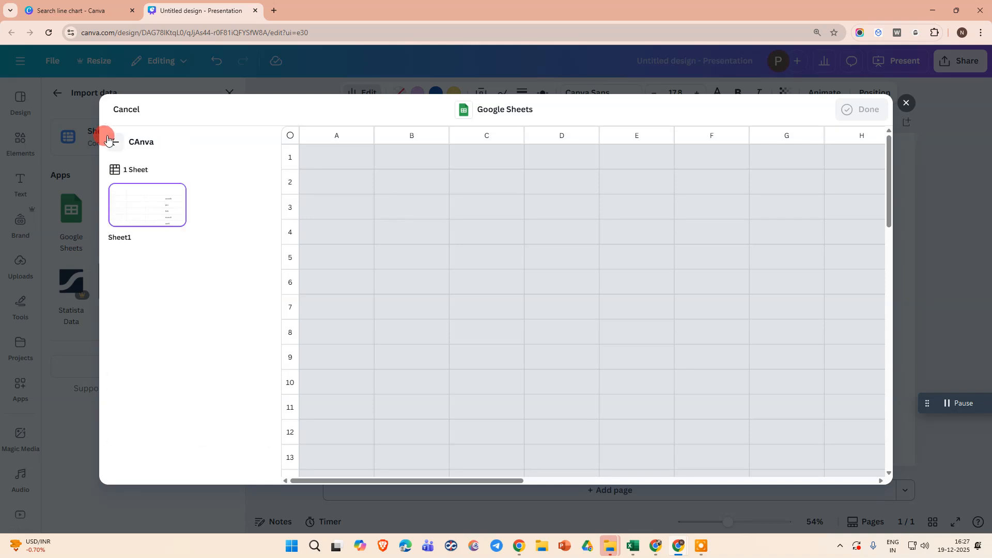
pyautogui.click(146, 205)
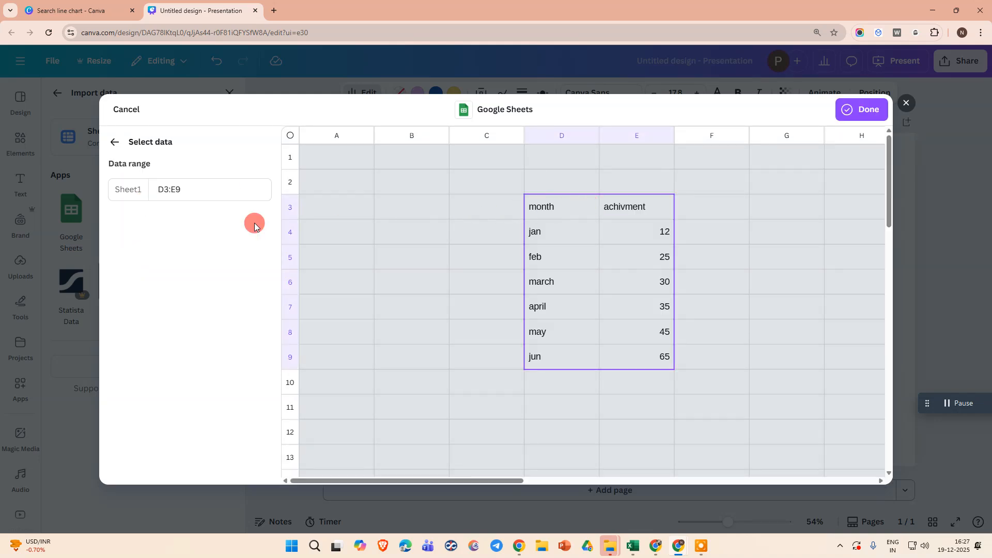
# Select the month and achivment table, range D3:E9, and import it as the line chart's data.
pyautogui.click(413, 219)
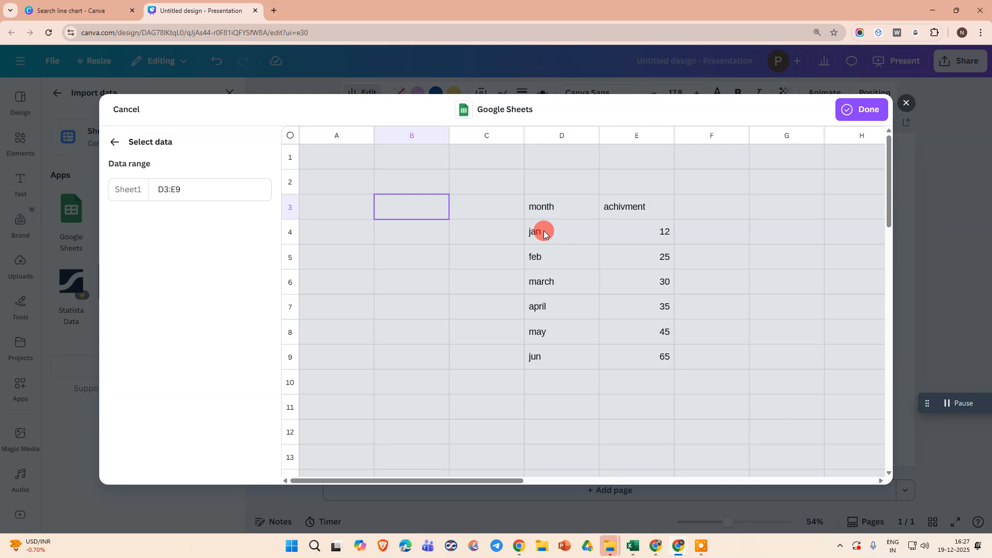
pyautogui.moveTo(547, 206); pyautogui.dragTo(640, 355)
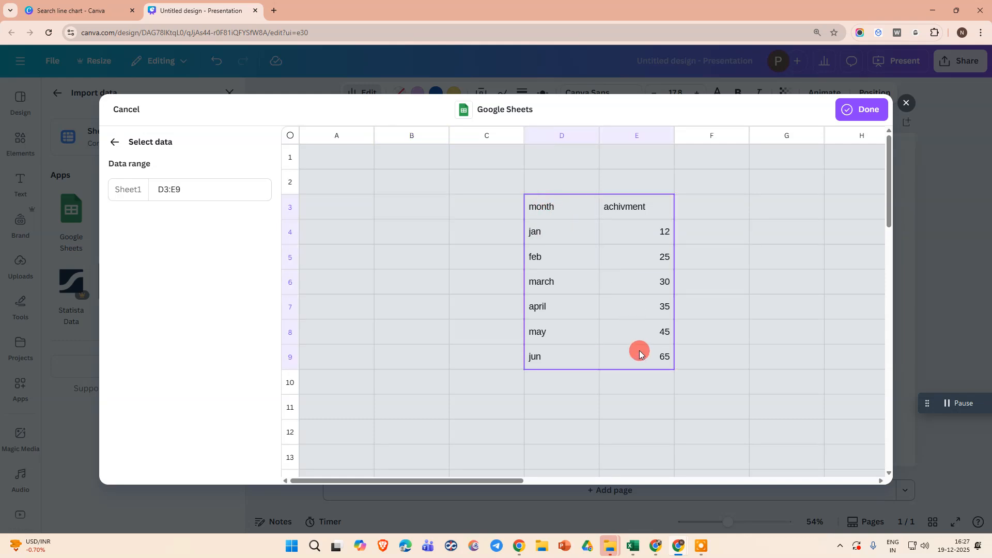
pyautogui.click(405, 210)
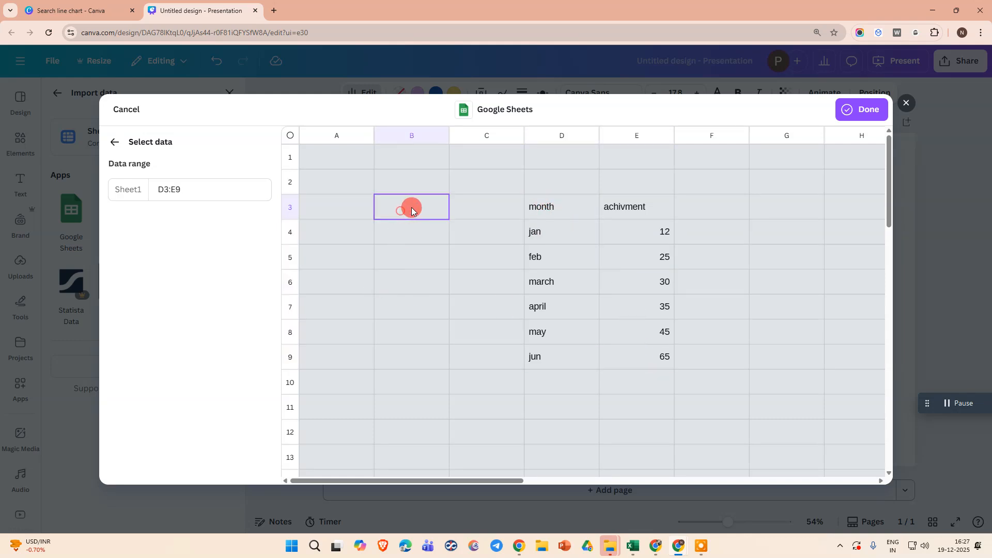
pyautogui.moveTo(563, 207); pyautogui.dragTo(634, 355)
pyautogui.click(362, 241)
pyautogui.moveTo(529, 217); pyautogui.dragTo(641, 357)
pyautogui.click(870, 109)
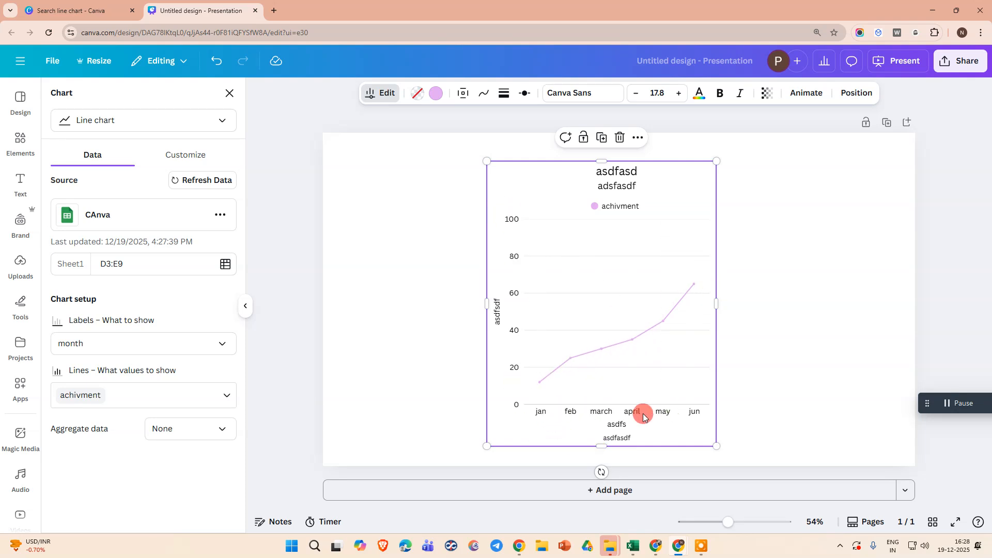
# Refresh the chart's data from the linked Google Sheets source.
pyautogui.click(196, 180)
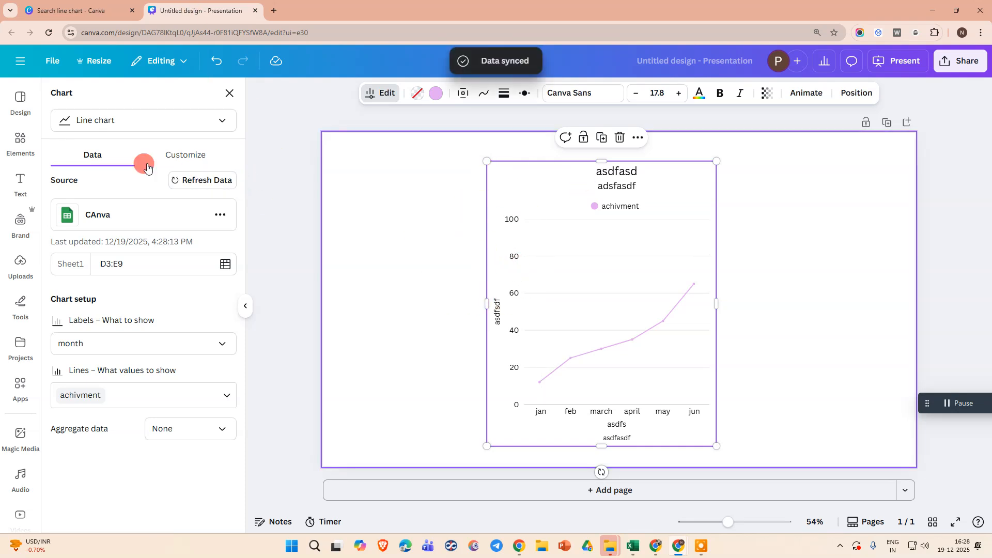
pyautogui.click(184, 155)
pyautogui.click(93, 156)
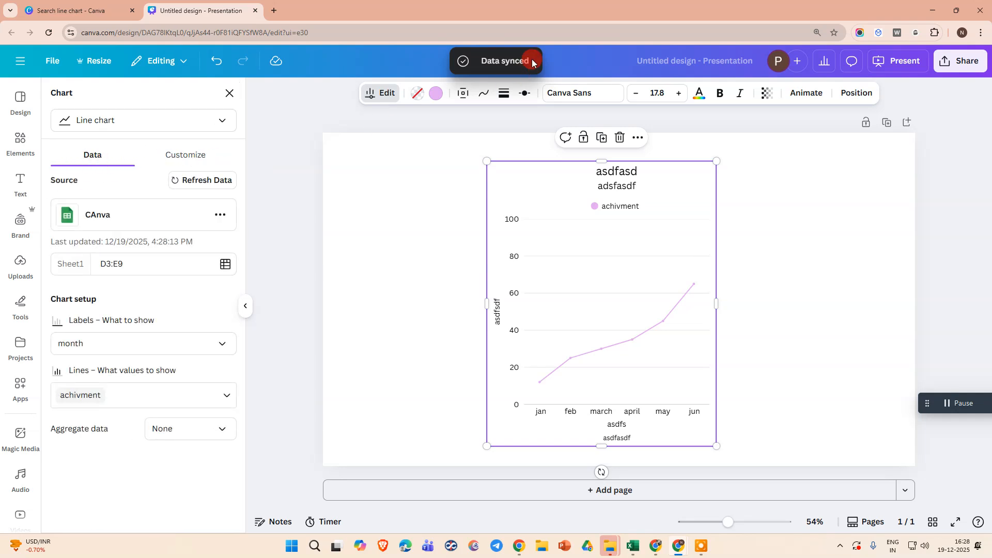
# Recolour the chart's achivment line coral red and set the chart padding to 34.
pyautogui.click(435, 96)
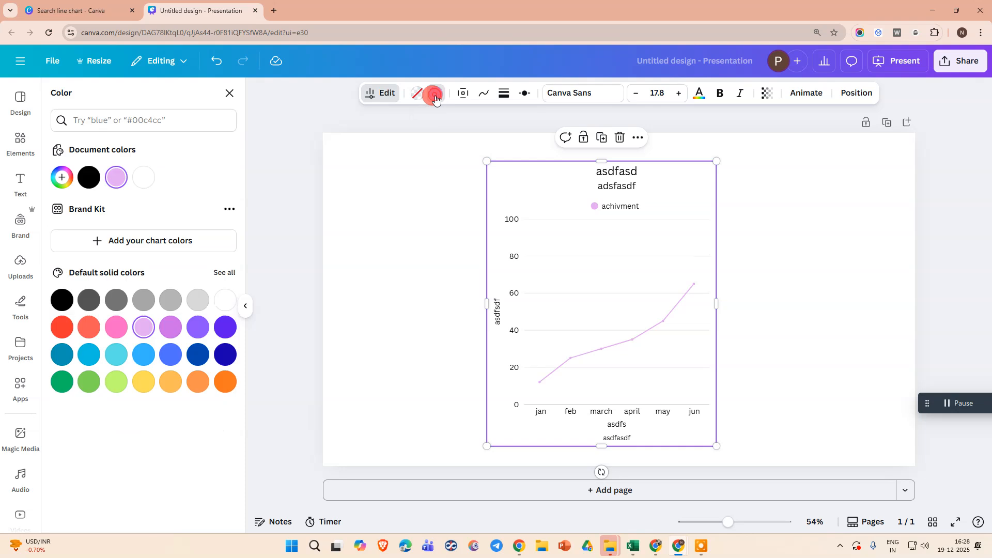
pyautogui.click(91, 328)
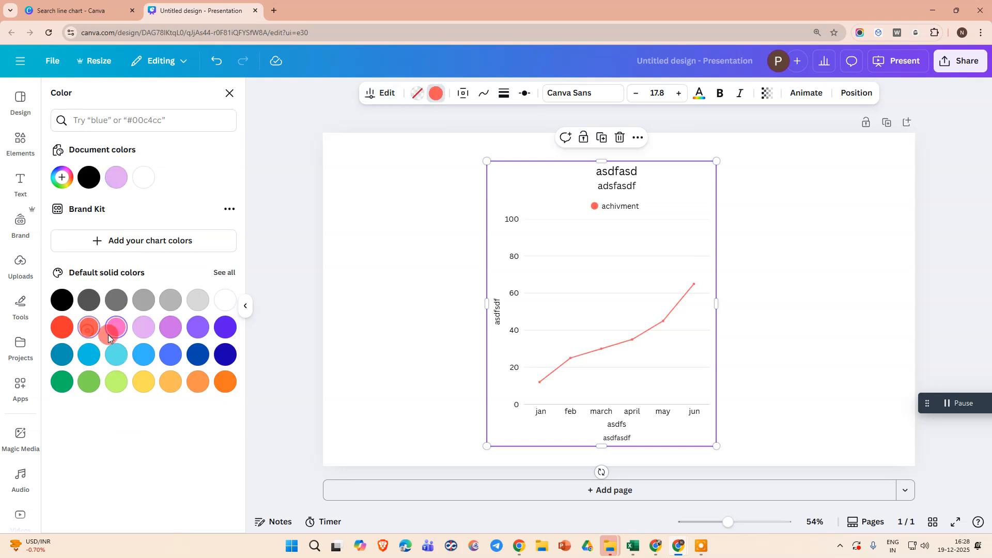
pyautogui.click(463, 93)
pyautogui.moveTo(439, 141)
pyautogui.mouseDown()
pyautogui.moveTo(427, 140)
pyautogui.moveTo(465, 144)
pyautogui.moveTo(437, 140)
pyautogui.mouseUp()
pyautogui.click(672, 188)
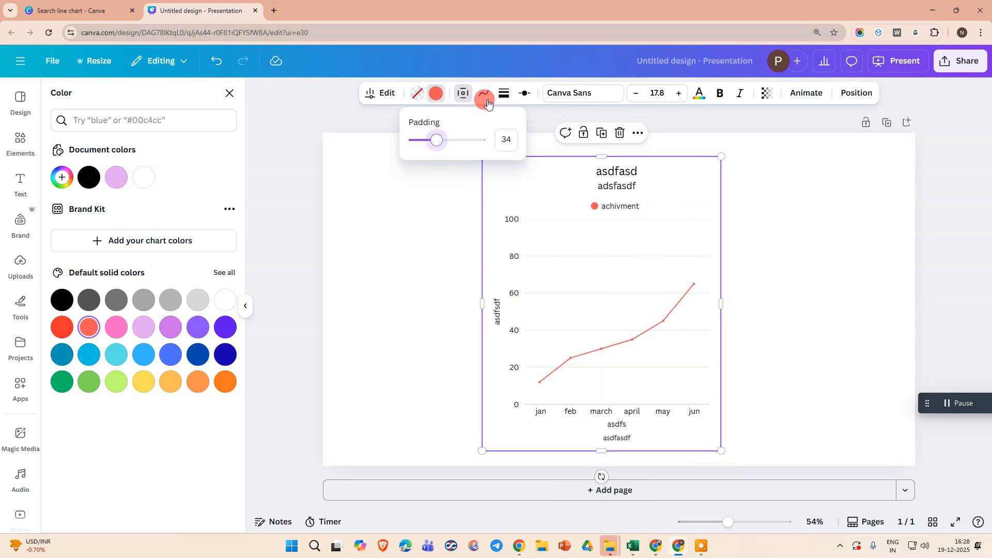
# Turn on smoothing for the chart line and set its line weight to 28.
pyautogui.click(481, 94)
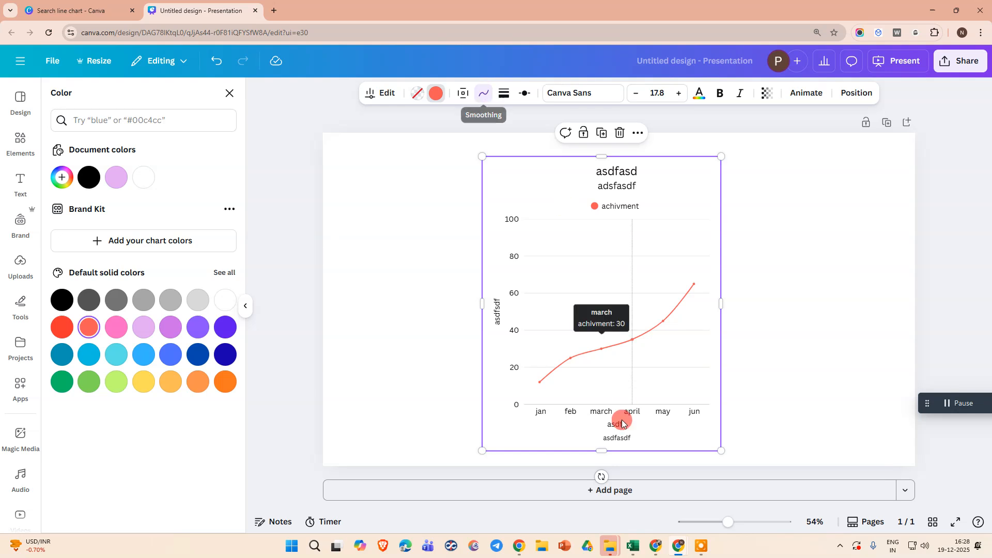
pyautogui.click(504, 94)
pyautogui.moveTo(474, 148)
pyautogui.mouseDown()
pyautogui.moveTo(461, 141)
pyautogui.moveTo(496, 144)
pyautogui.moveTo(475, 148)
pyautogui.mouseUp()
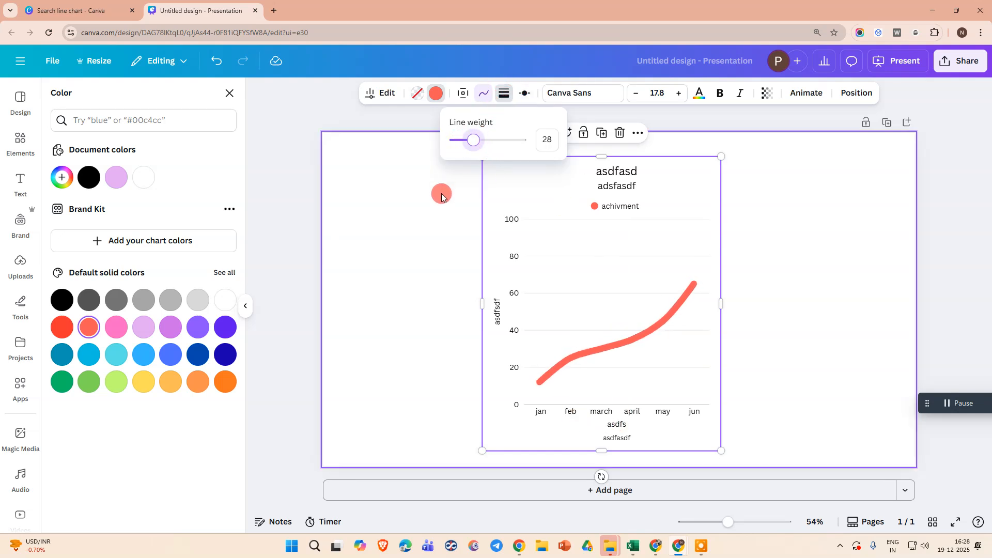
# Enlarge the line's data point markers and change their shape to stars.
pyautogui.click(525, 93)
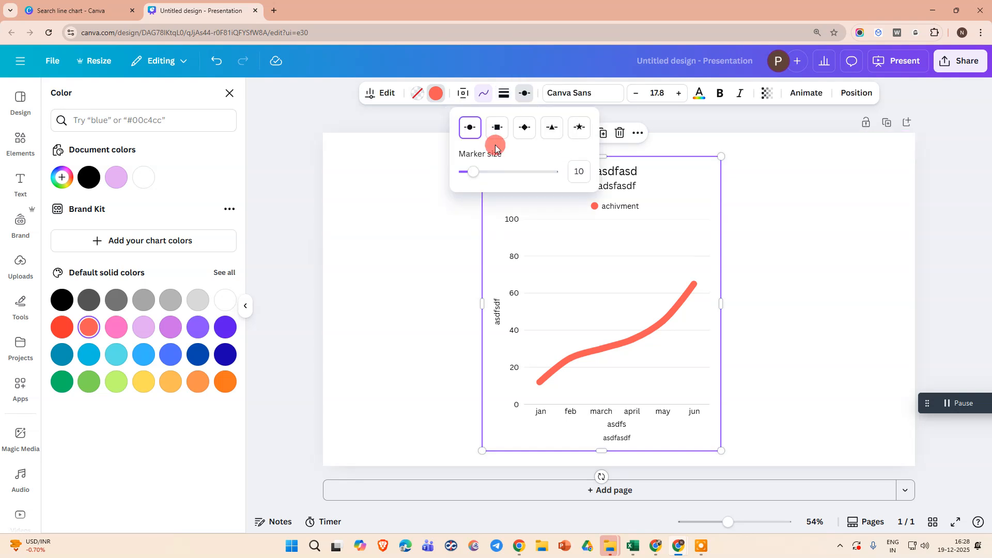
pyautogui.click(498, 129)
pyautogui.moveTo(473, 171); pyautogui.dragTo(531, 175)
pyautogui.click(580, 127)
pyautogui.click(356, 291)
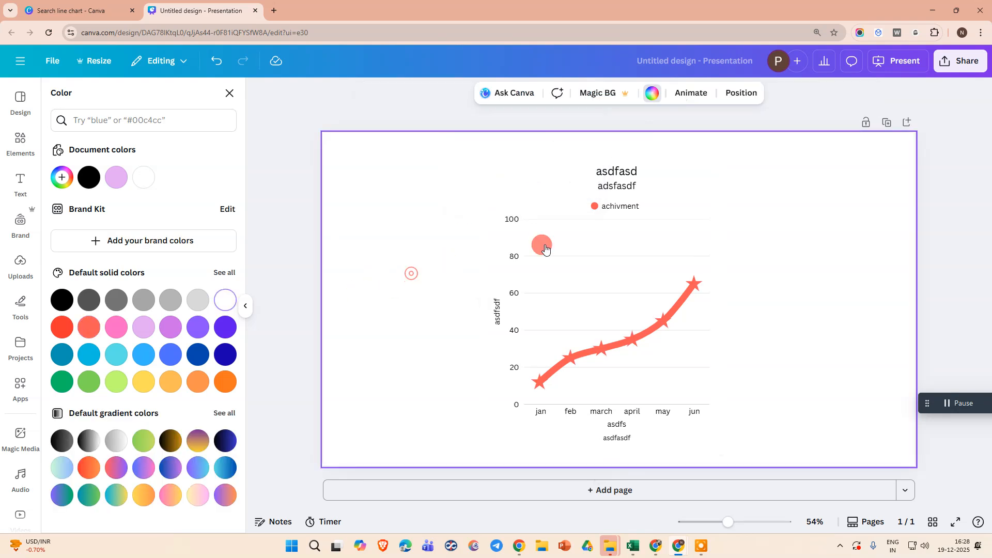
pyautogui.click(545, 249)
# Open the design's download options and set the file type to PPTX.
pyautogui.click(946, 64)
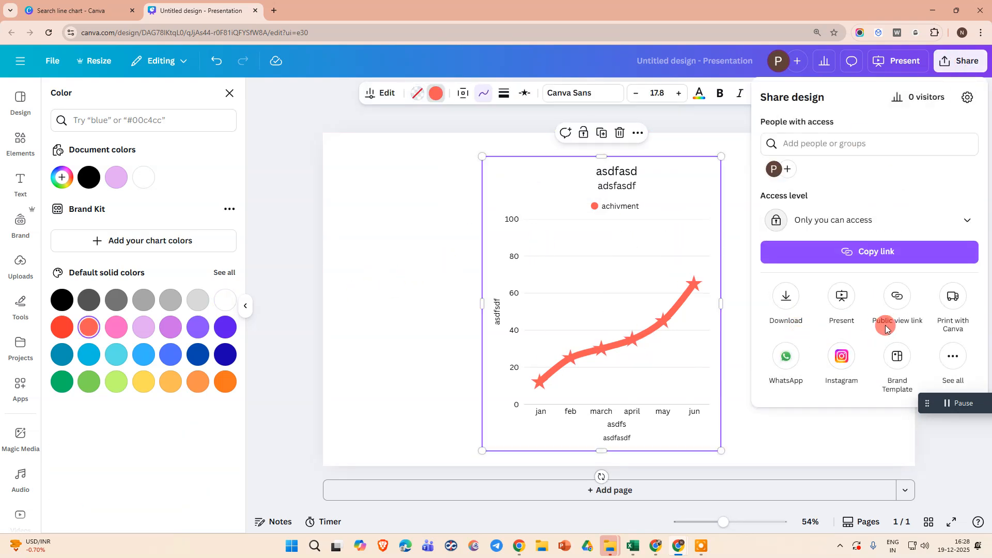
pyautogui.click(792, 296)
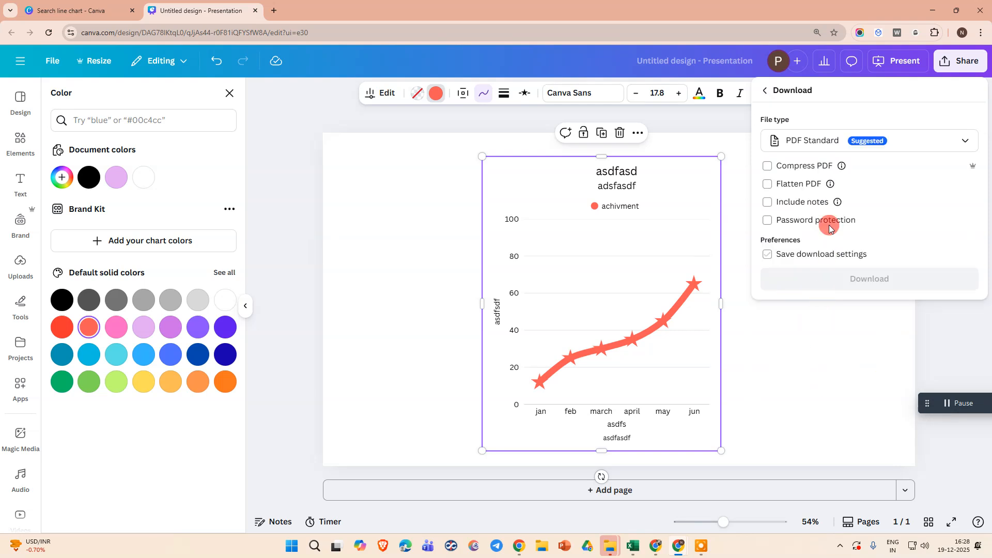
pyautogui.click(851, 146)
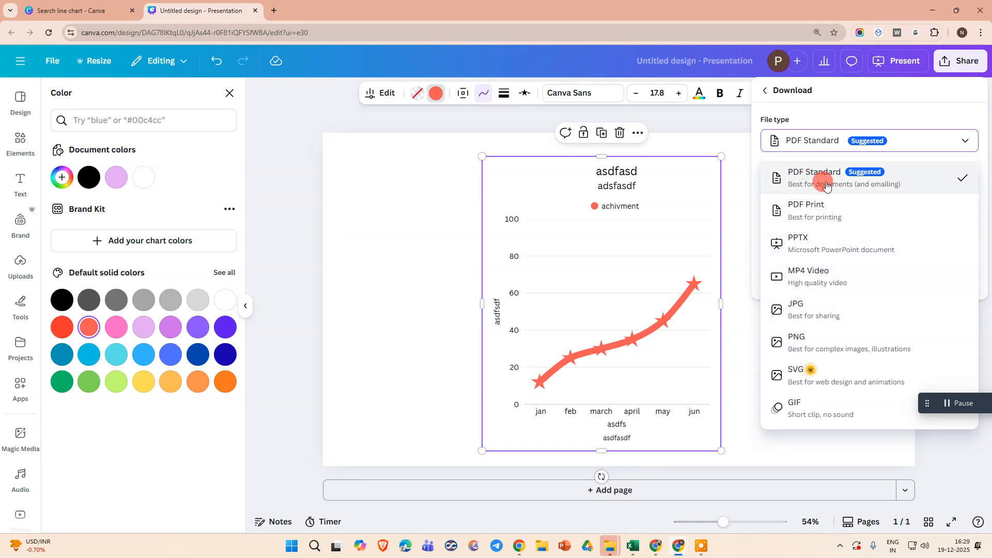
pyautogui.click(808, 243)
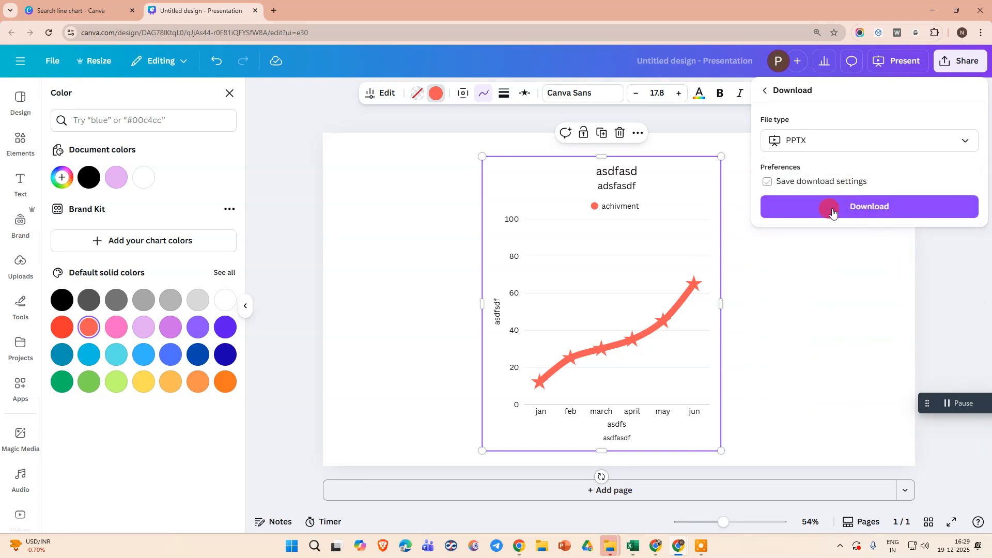